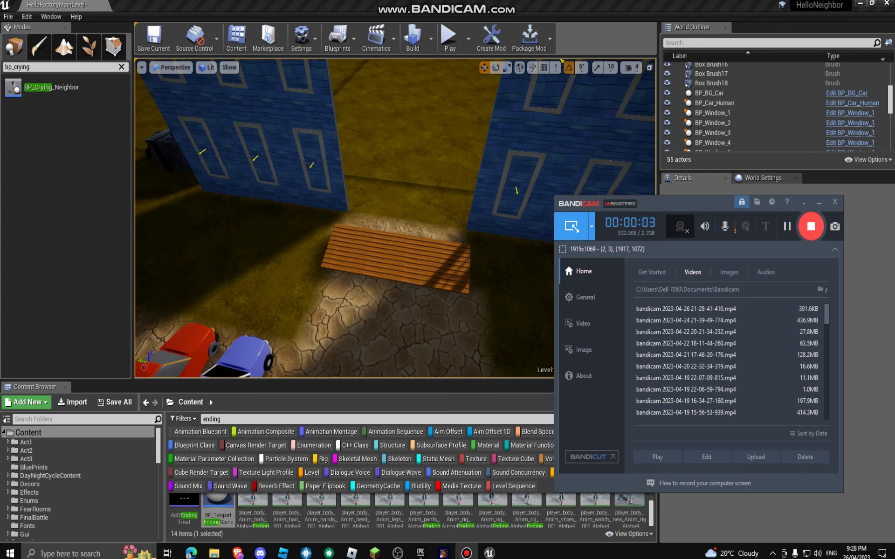
- Clear the 'ending' asset search and 'bp_crying' class search, looking toward the cars
key(alt+Tab)
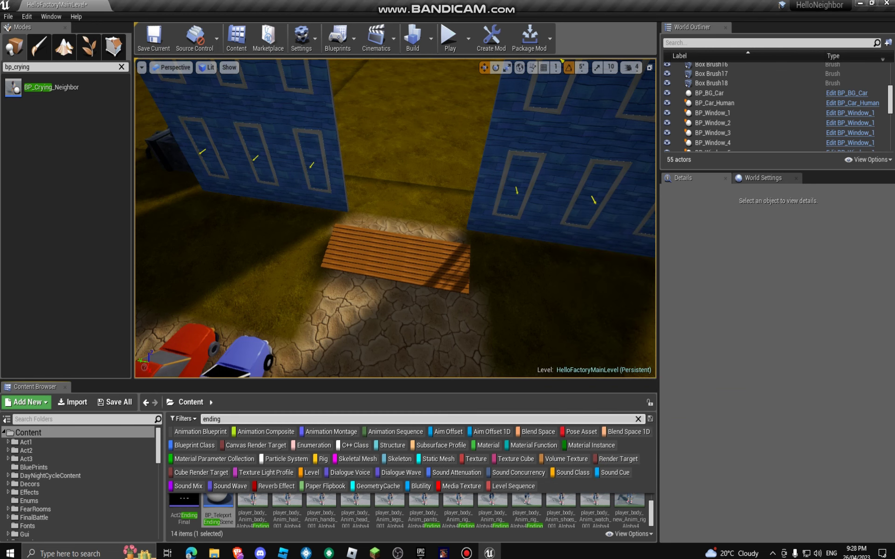
click(170, 402)
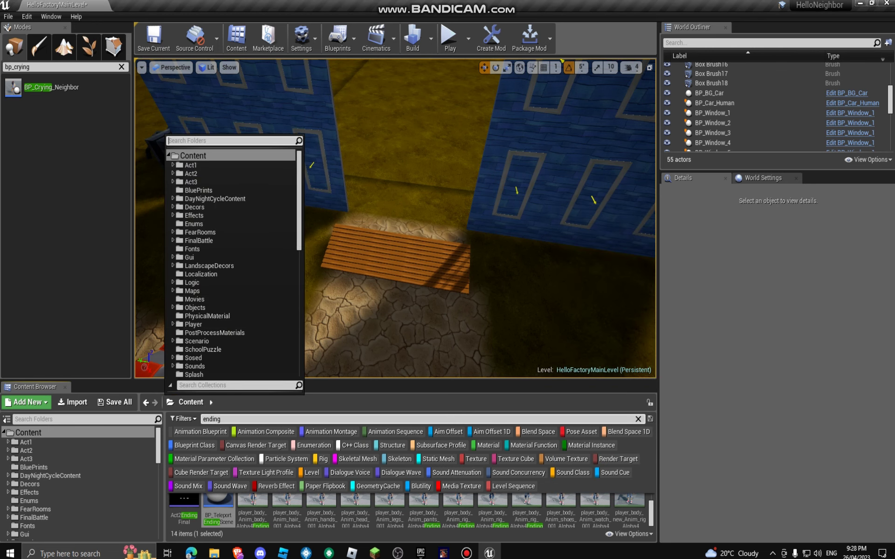
key(Escape)
key(Escape)
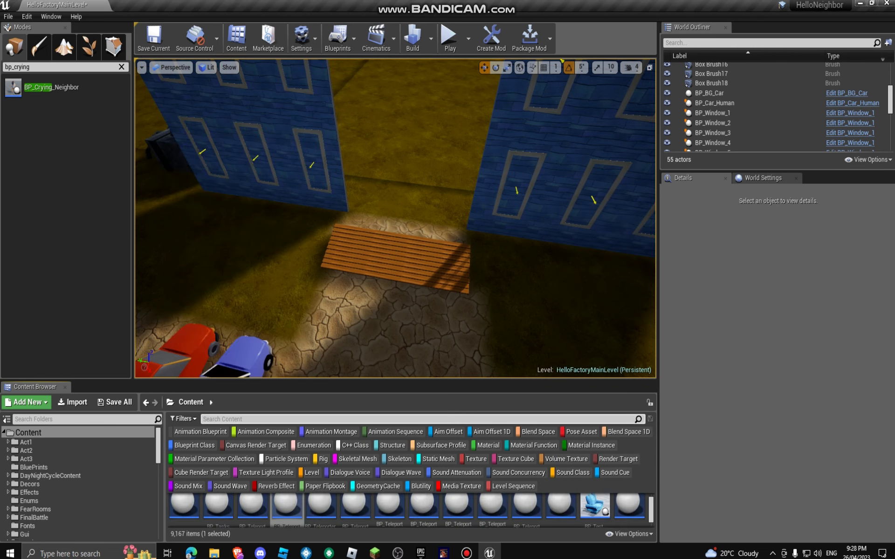
right_drag(394, 219, 395, 218)
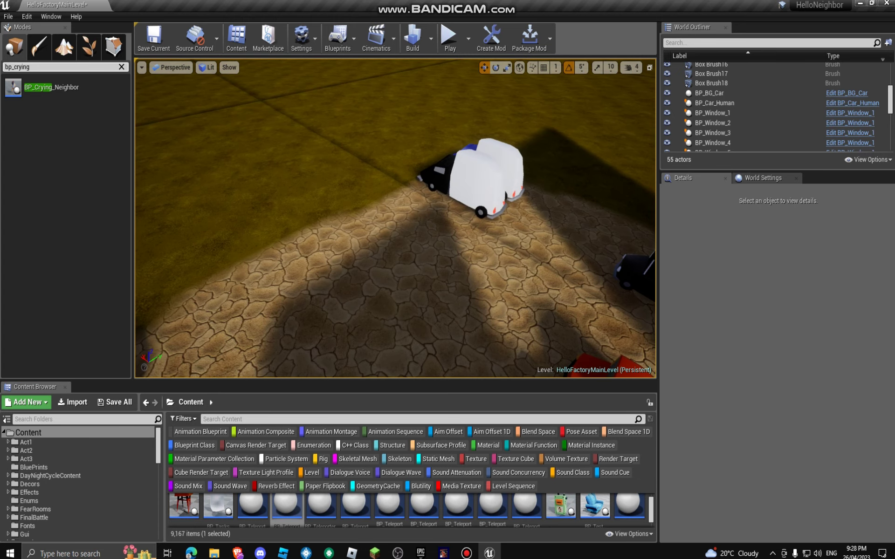
key(Escape)
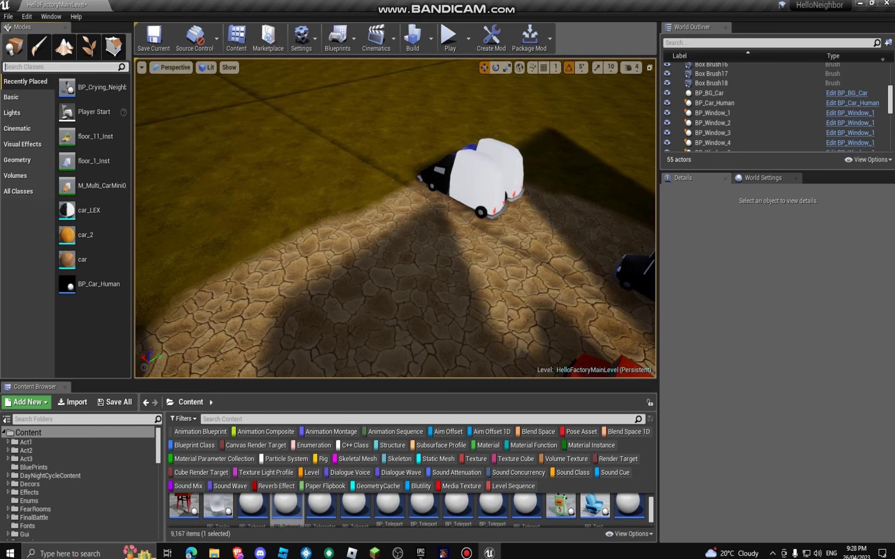
right_drag(395, 218, 394, 218)
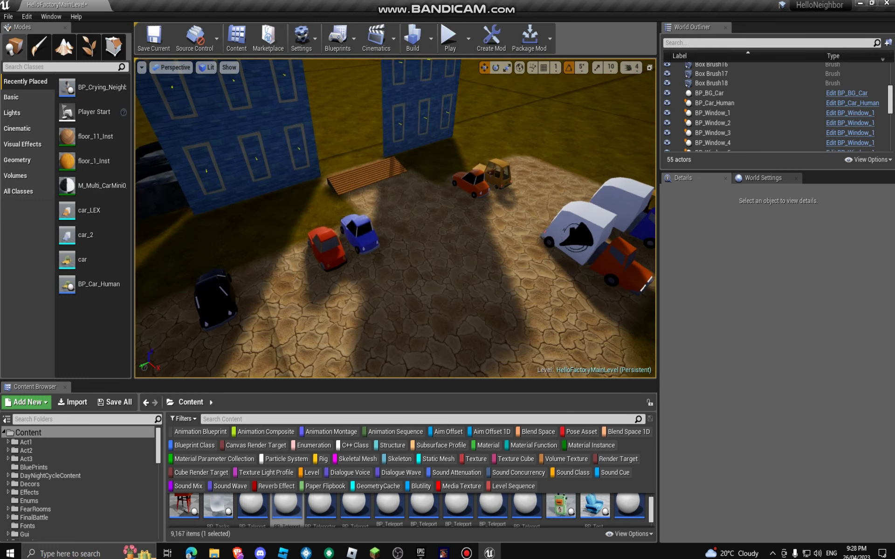
click(210, 402)
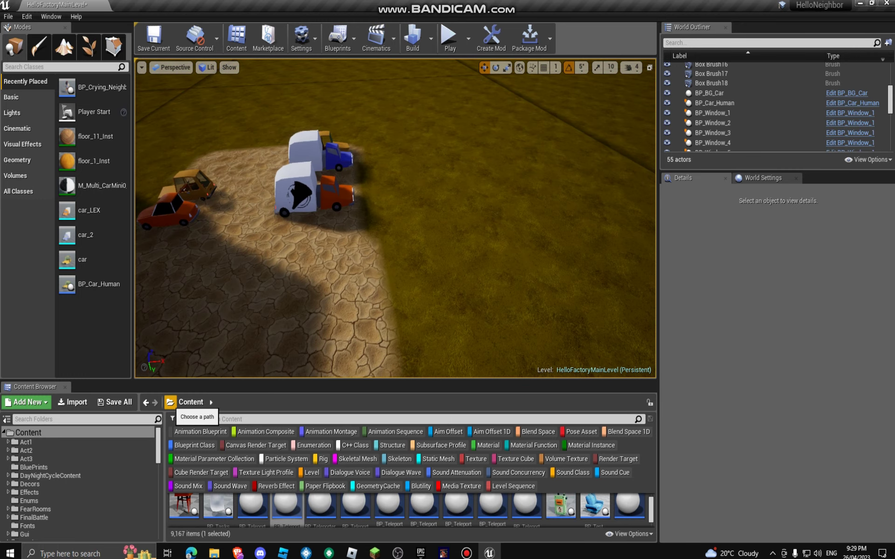
click(395, 218)
right_drag(395, 218, 395, 218)
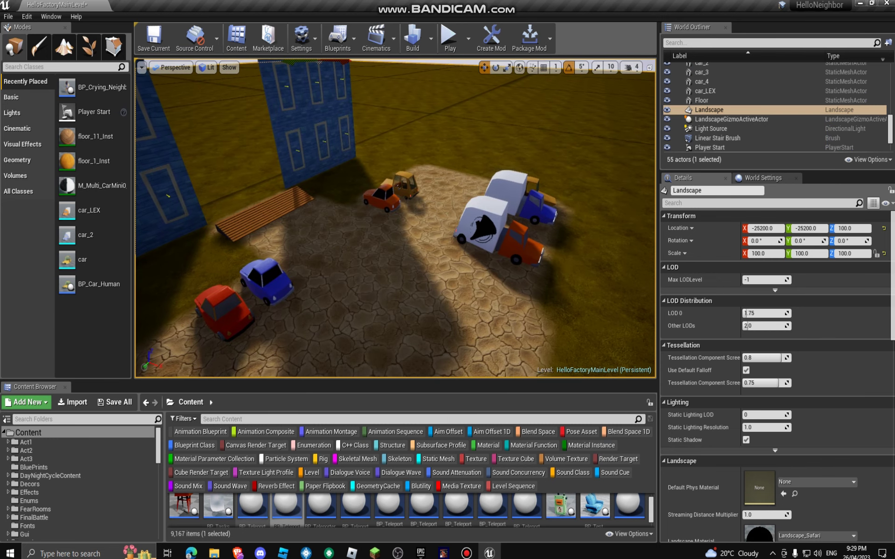
scroll(287, 507, down, 1)
scroll(391, 511, up, 1)
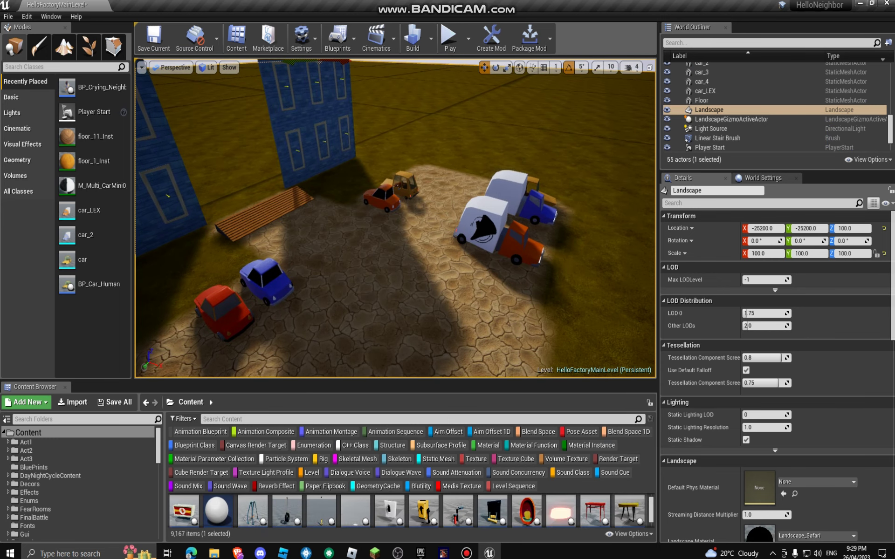
scroll(287, 517, down, 1)
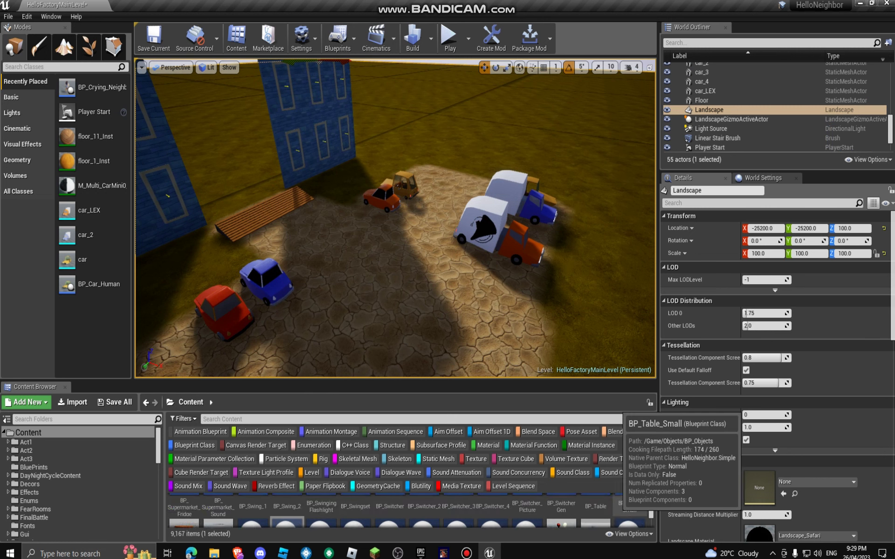
scroll(630, 517, up, 1)
scroll(409, 514, down, 1)
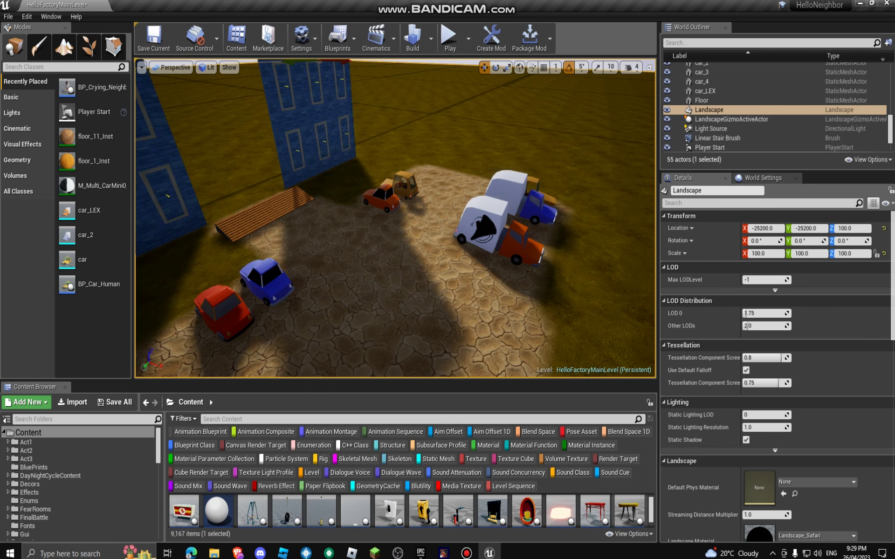
scroll(629, 513, down, 1)
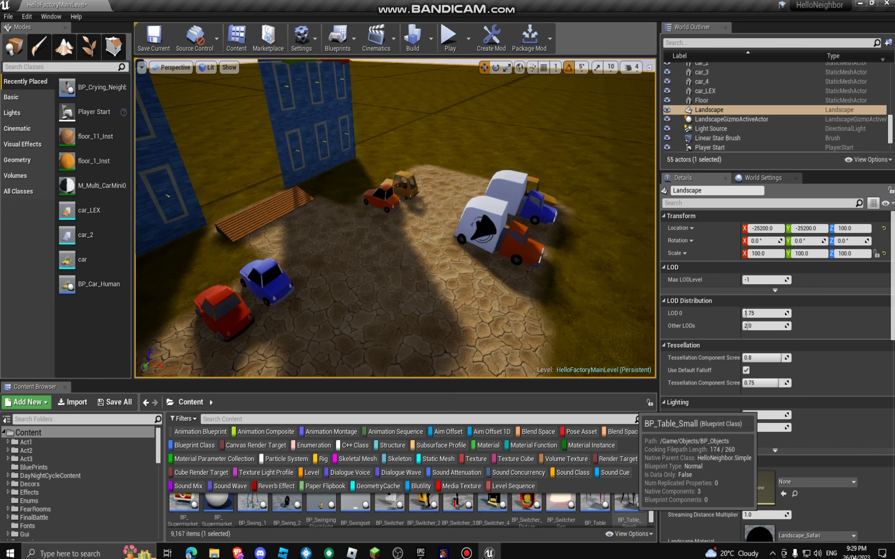
scroll(395, 218, up, 5)
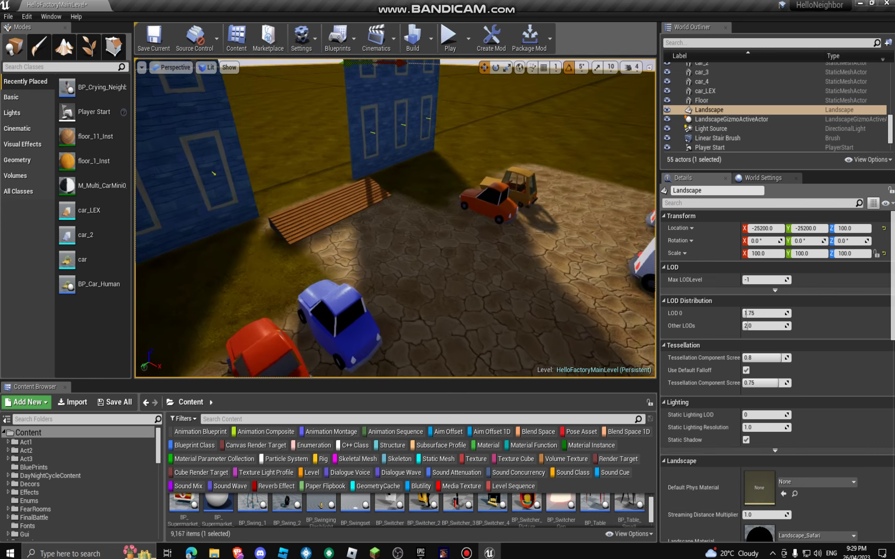
scroll(394, 219, up, 5)
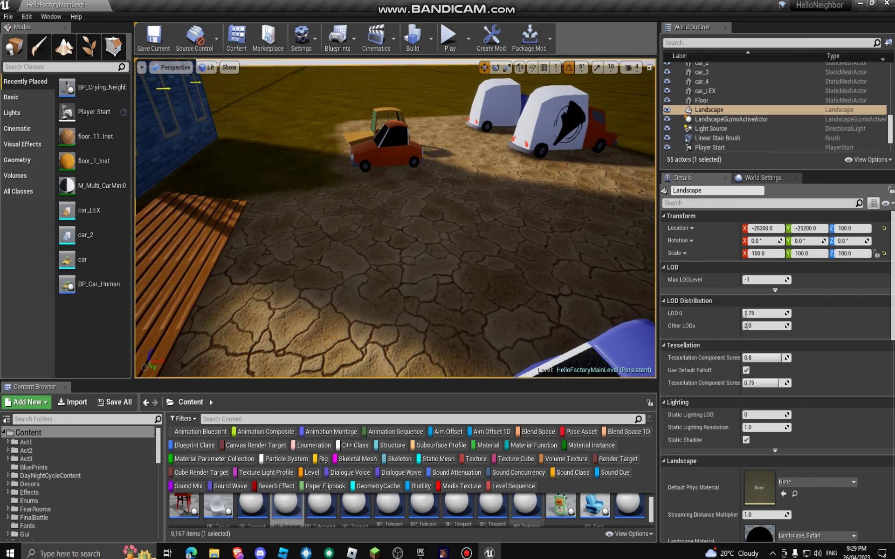
scroll(561, 504, down, 2)
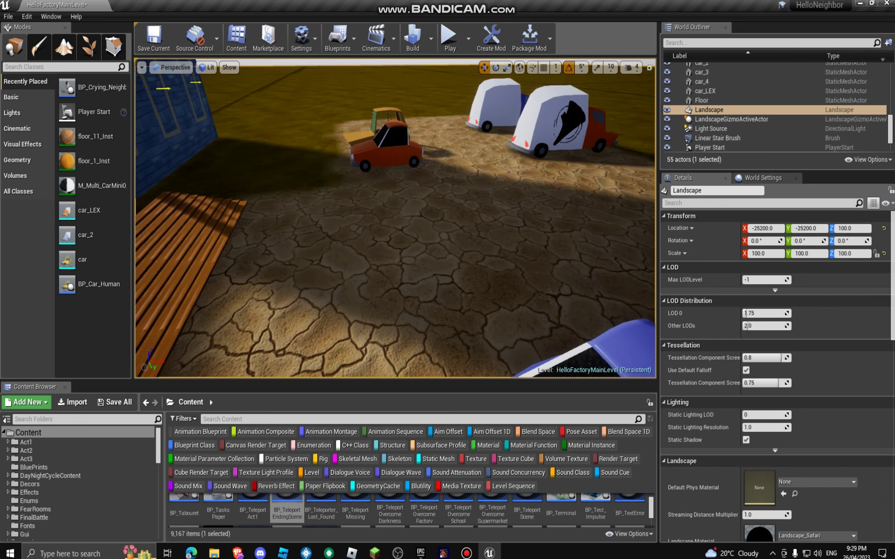
- Place BP_TeleportScene on the ground near the cars, turned to face the opposite way
key(ctrl+f)
text(bp_teleport)
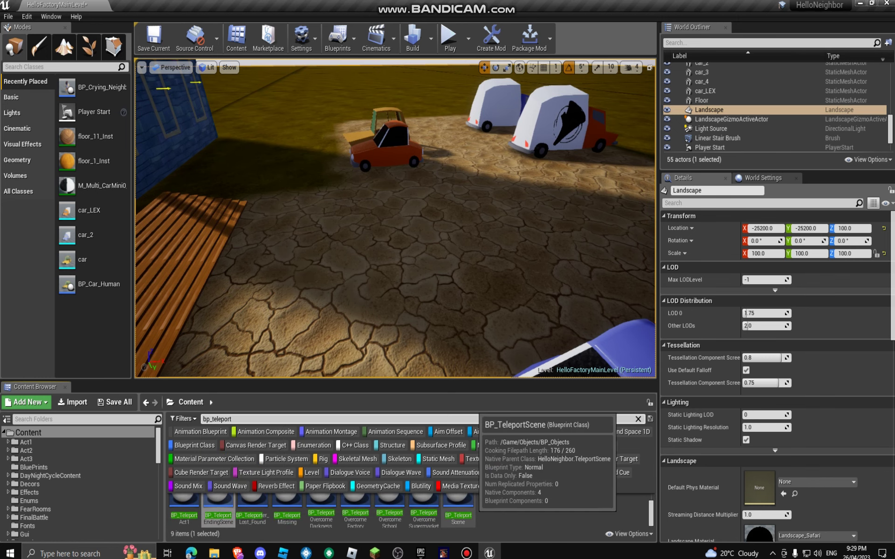
mouse_move(457, 507)
mouse_down()
mouse_move(503, 198)
mouse_move(497, 226)
mouse_up()
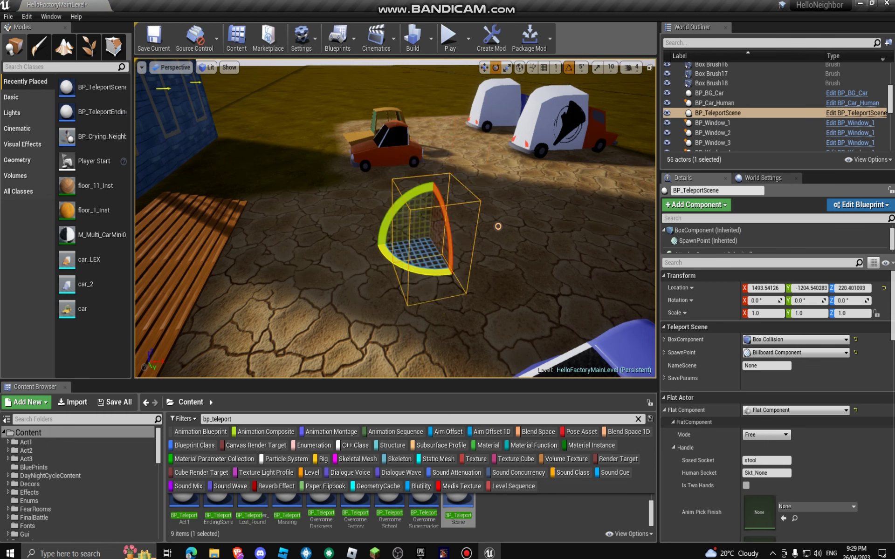
drag(497, 226, 413, 296)
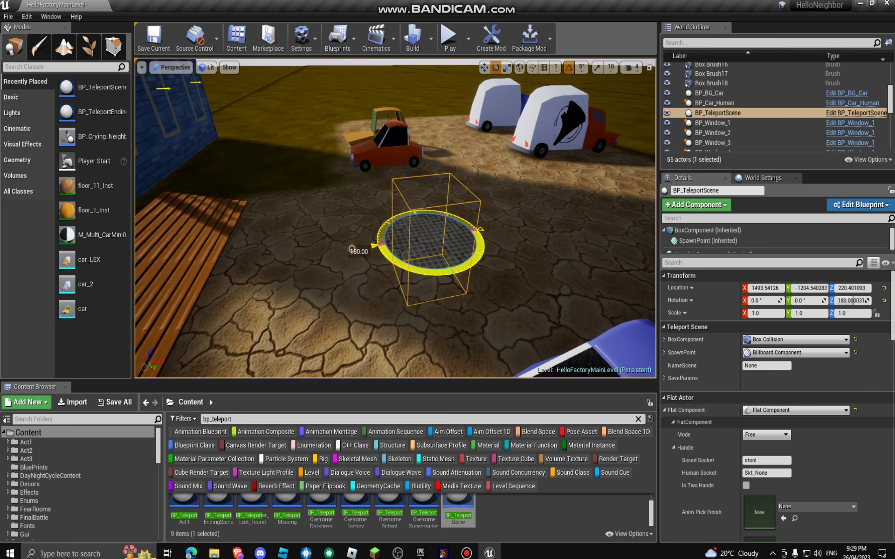
mouse_move(351, 249)
right_down()
mouse_move(418, 296)
mouse_move(391, 210)
right_up()
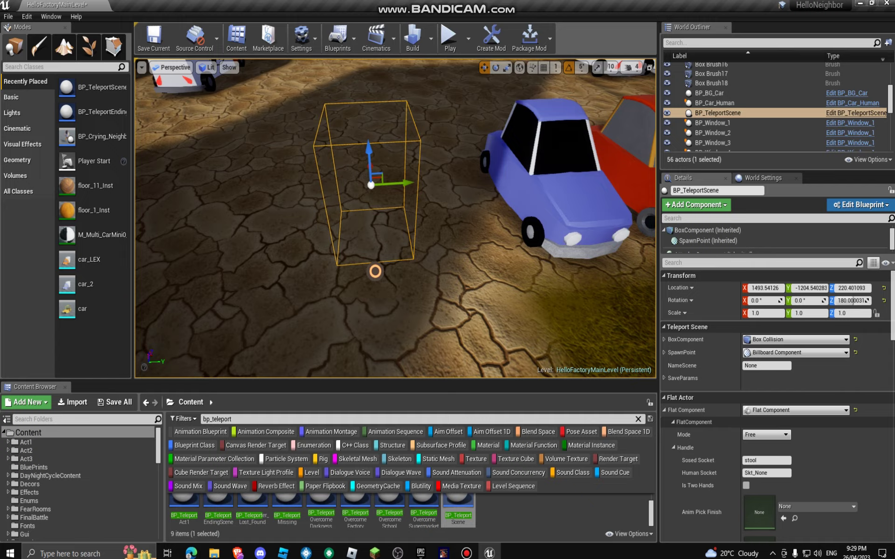
- Frame and orbit around the teleport box to inspect its placement beside the cars
key(f)
key(w)
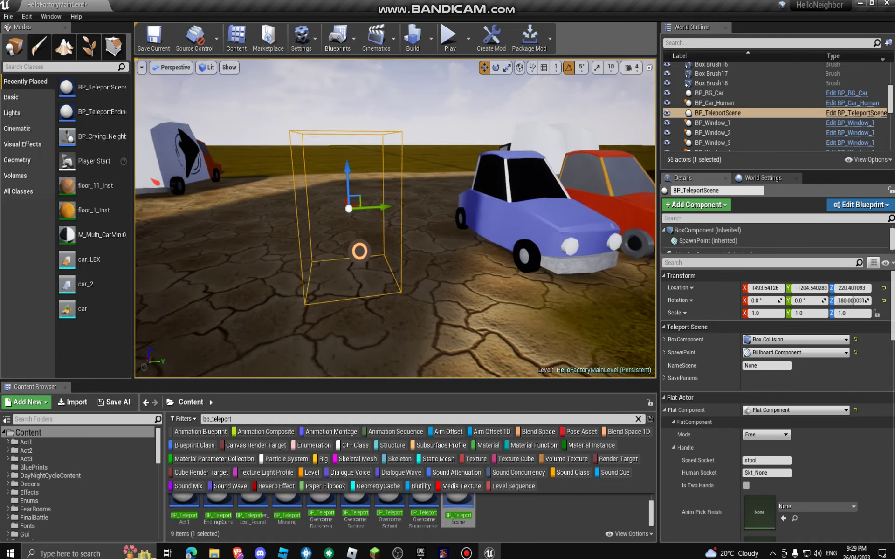
key(f)
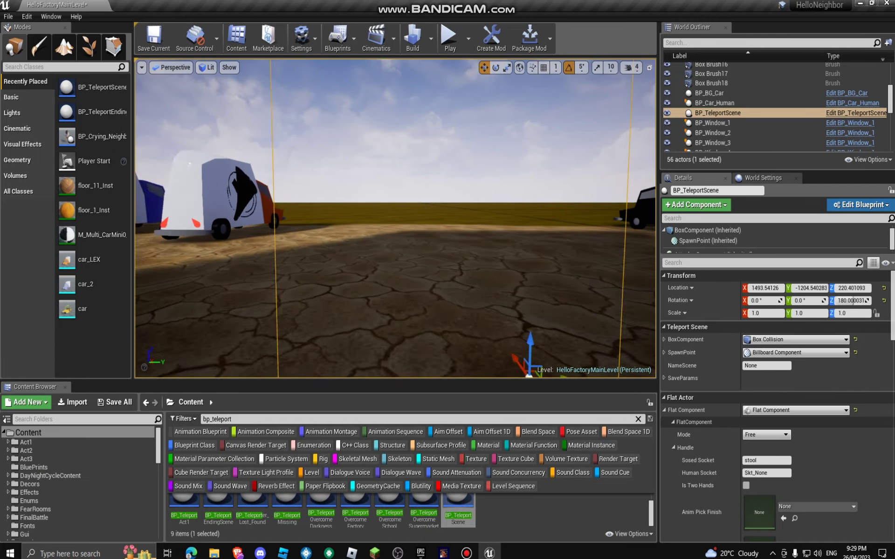
key(w)
key(w)
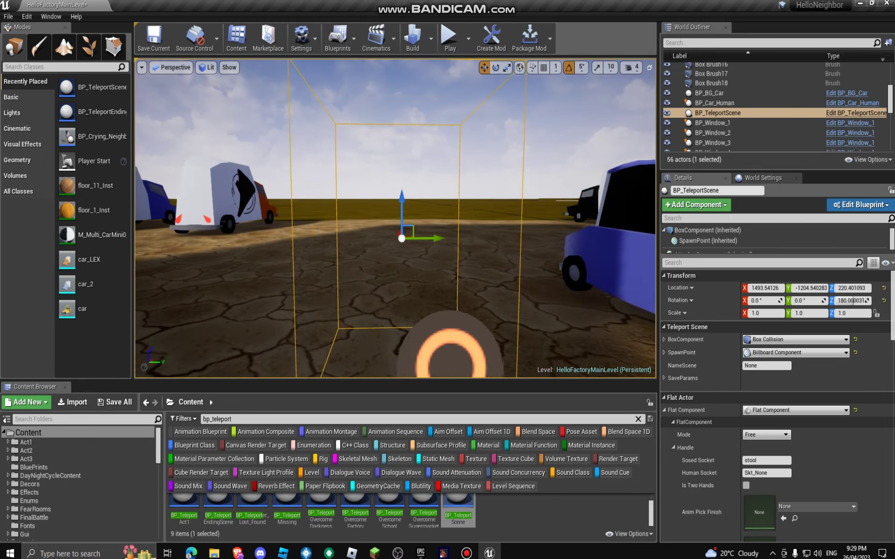
right_drag(226, 170, 474, 224)
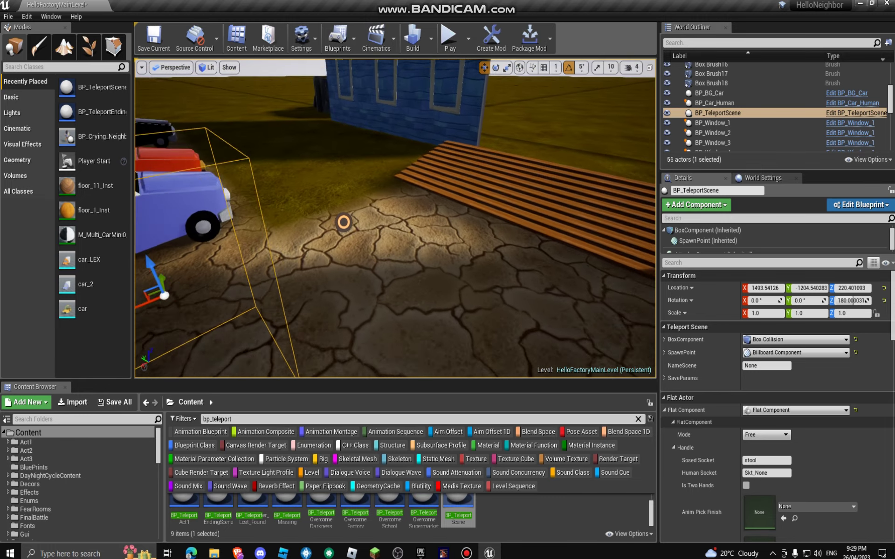
mouse_move(475, 224)
right_down()
mouse_move(483, 186)
mouse_move(499, 210)
right_up()
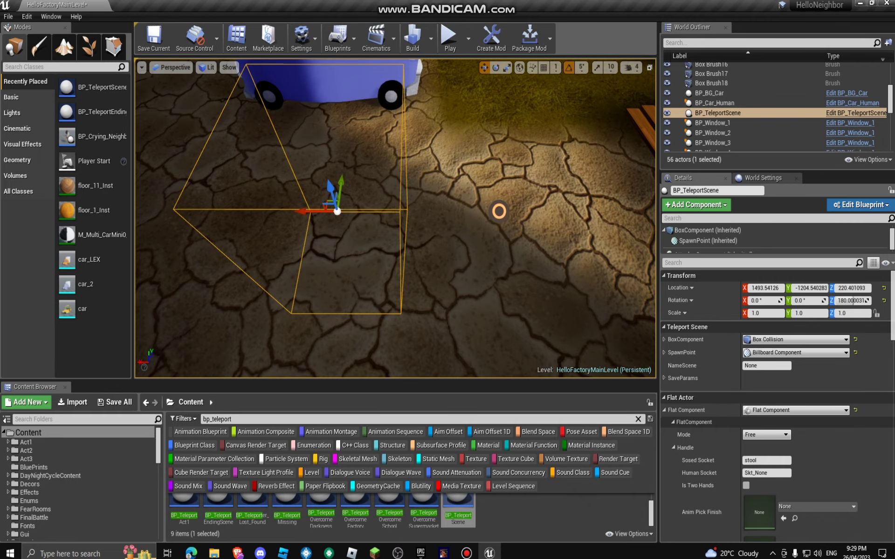
mouse_move(499, 211)
right_down()
mouse_move(357, 348)
mouse_move(339, 251)
mouse_move(384, 273)
right_up()
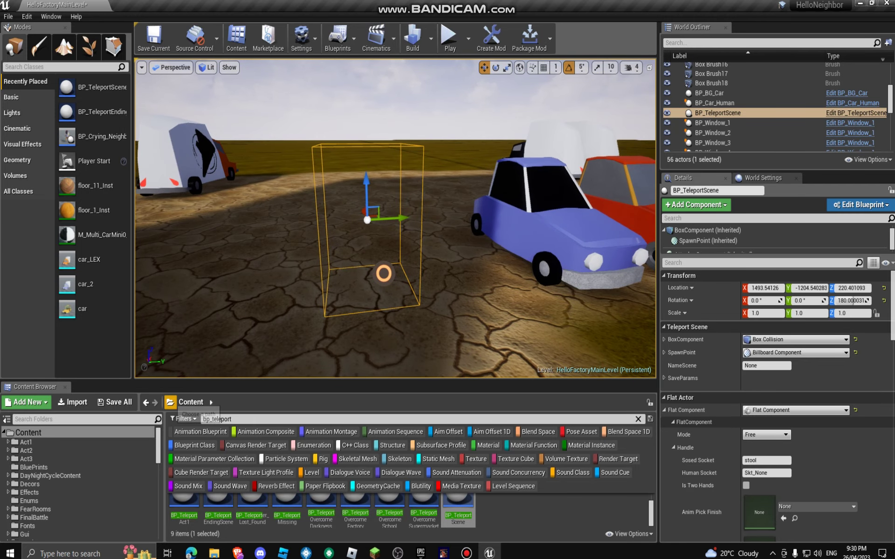
- Clear the bp_teleport search, jump to HelloFactory Content and reframe the teleport box
click(211, 402)
key(Escape)
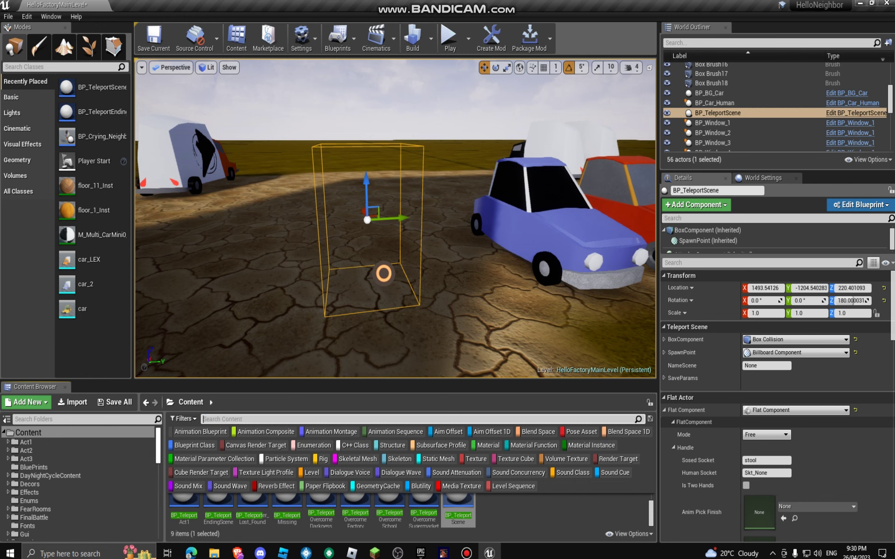
click(210, 402)
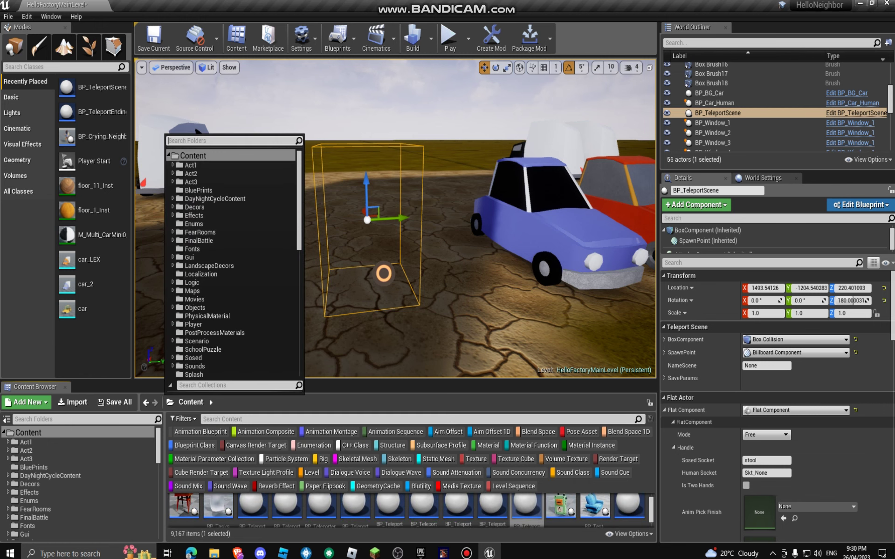
text(factr)
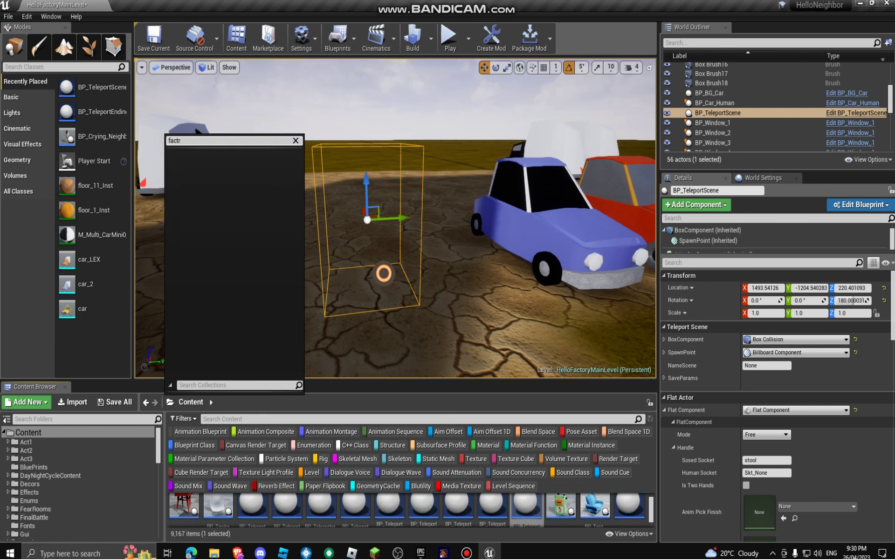
key(BackSpace)
text(o)
key(Down)
key(Down)
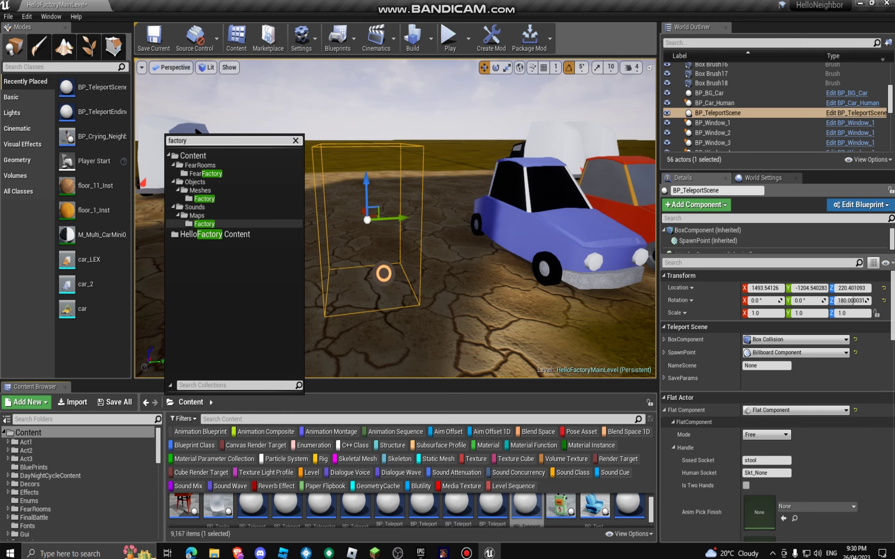
key(Down)
key(Return)
right_drag(353, 360, 353, 360)
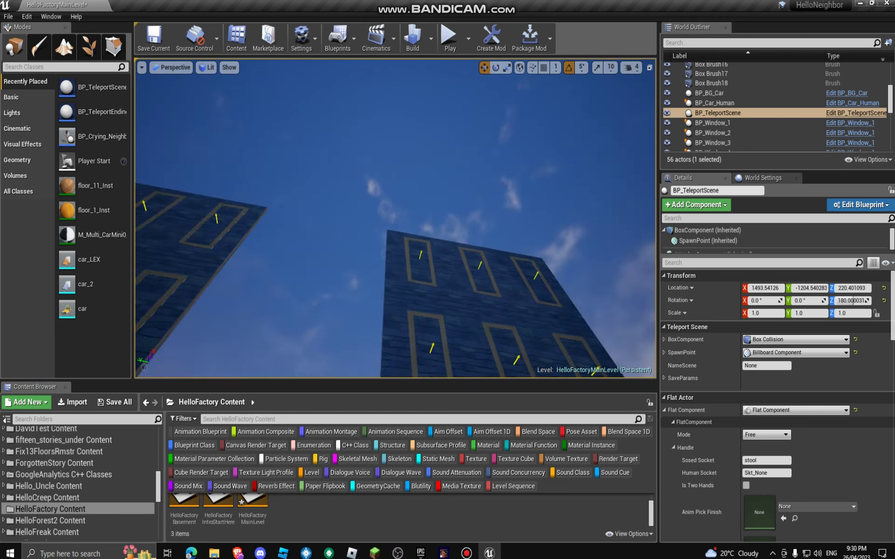
key(f)
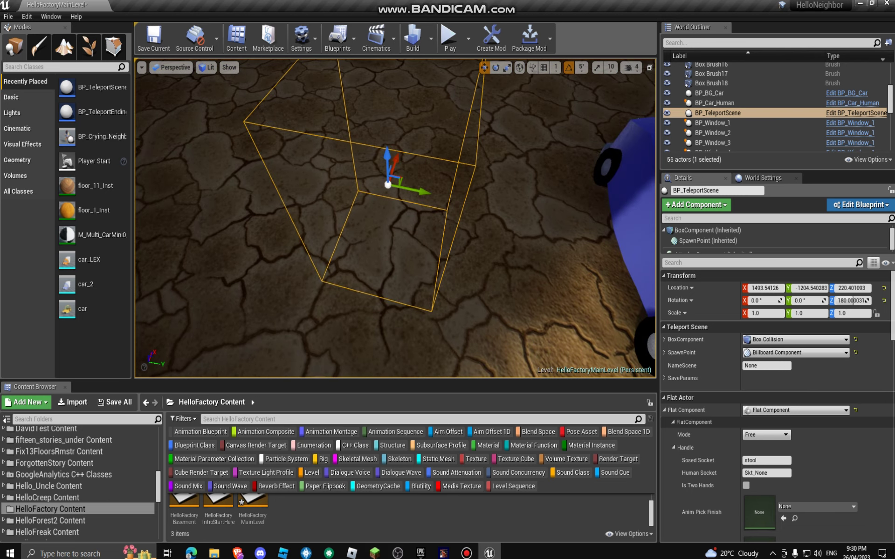
- Briefly show and hide the screen recorder, then re-centre the view on the teleport box
click(467, 554)
click(819, 202)
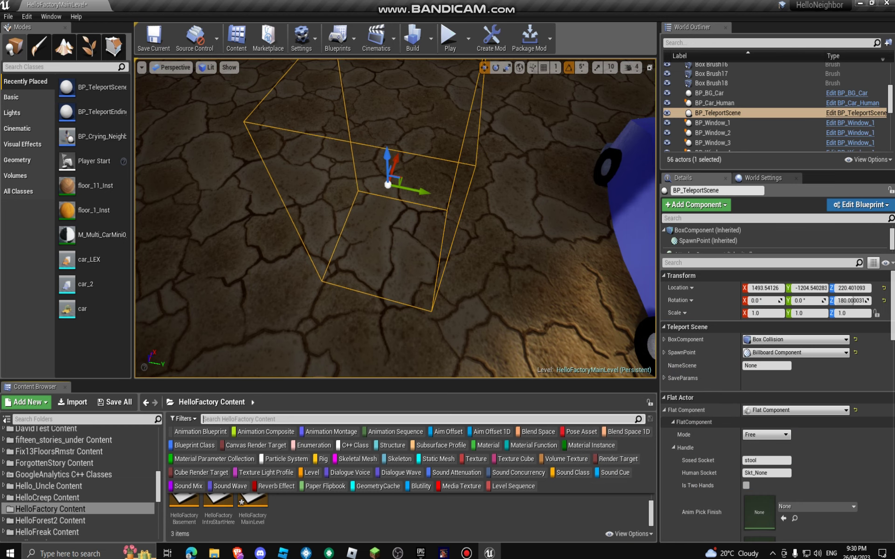
right_drag(395, 218, 395, 218)
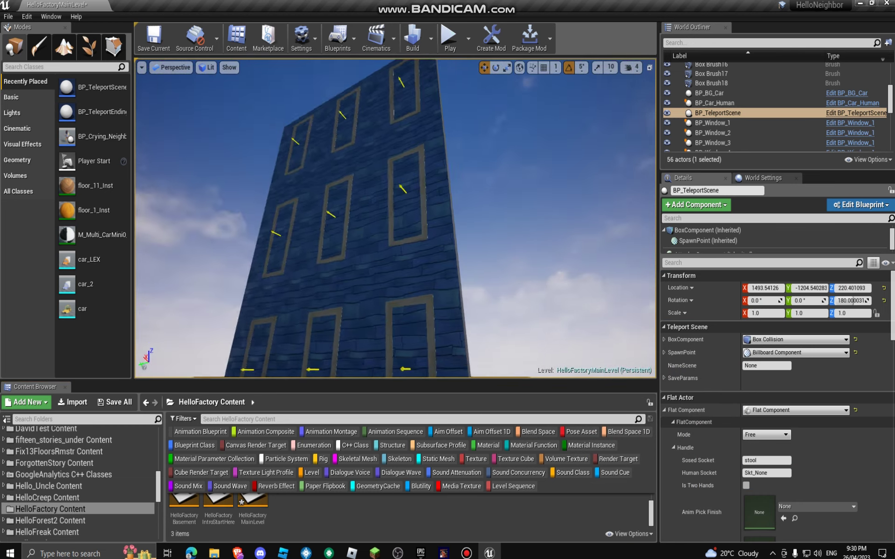
key(f)
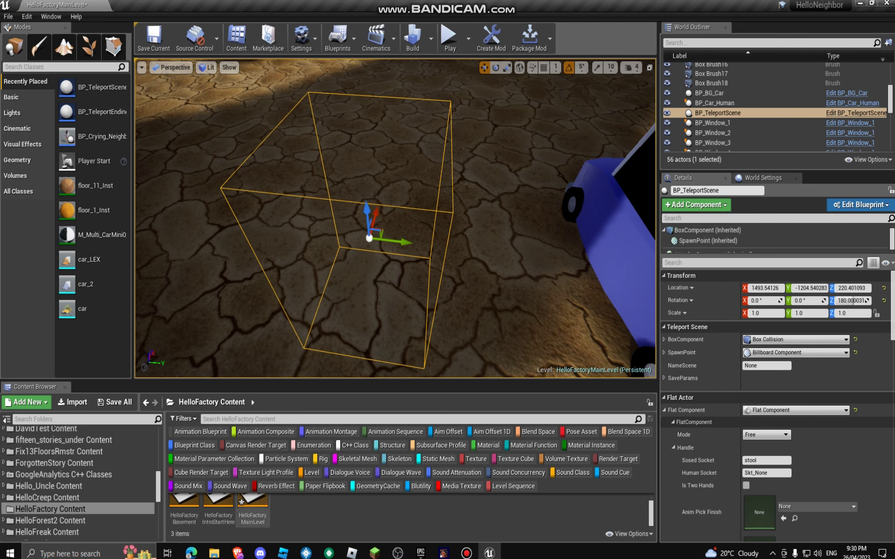
- Copy the HelloFactoryBasement name and paste it into the box's NameScene field
click(183, 507)
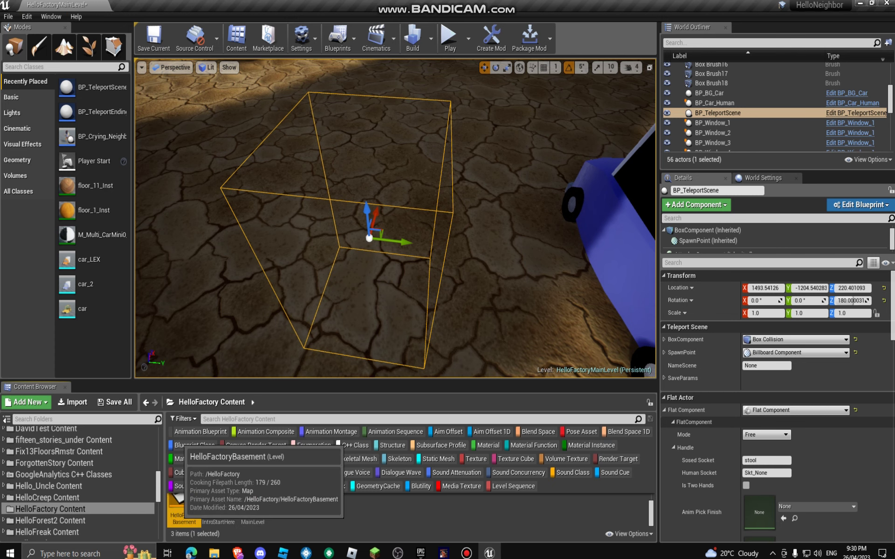
right_click(184, 507)
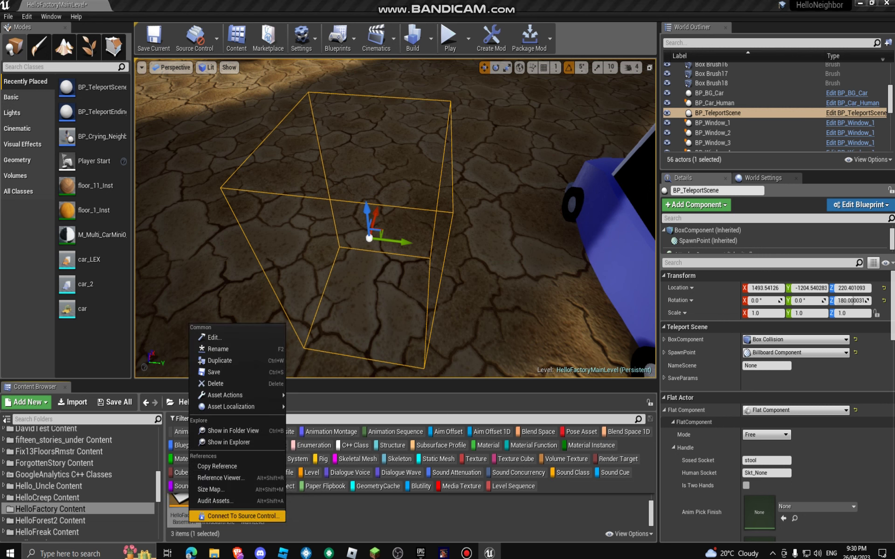
key(Escape)
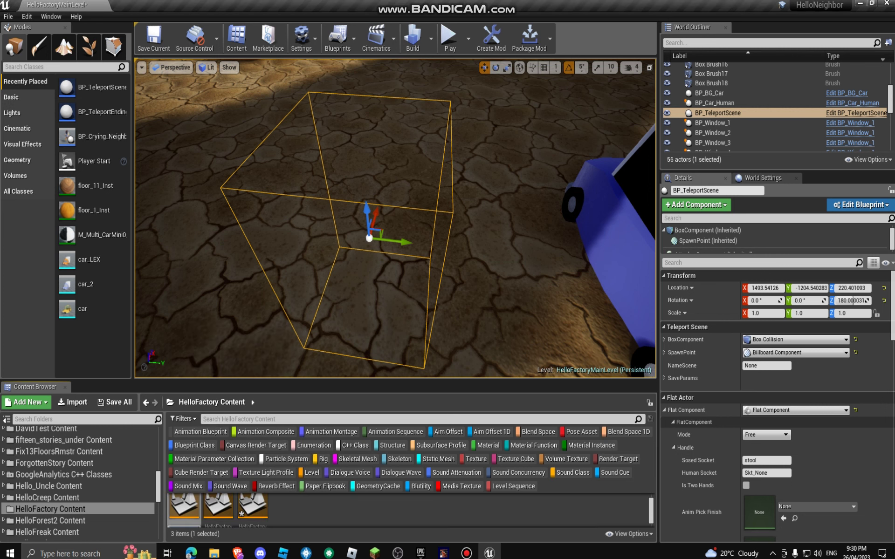
key(F2)
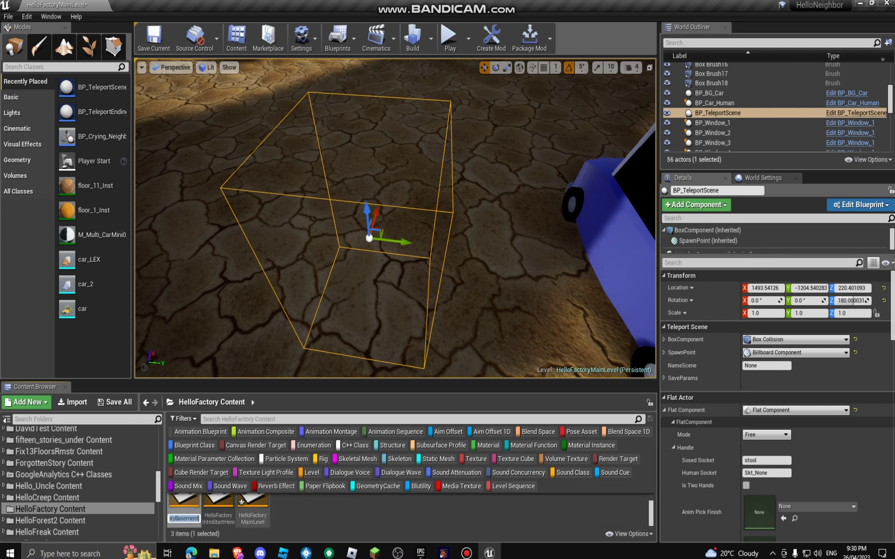
key(Escape)
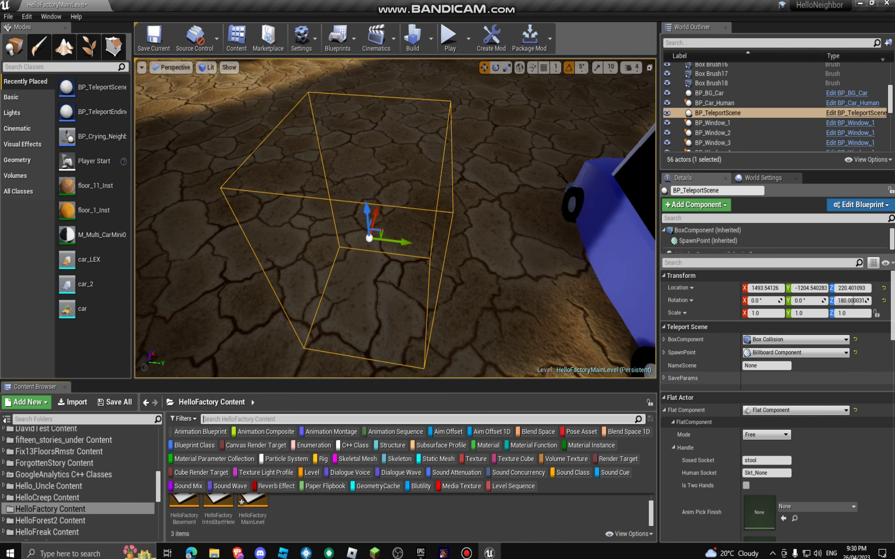
click(767, 365)
text(HelloFactoryBasement)
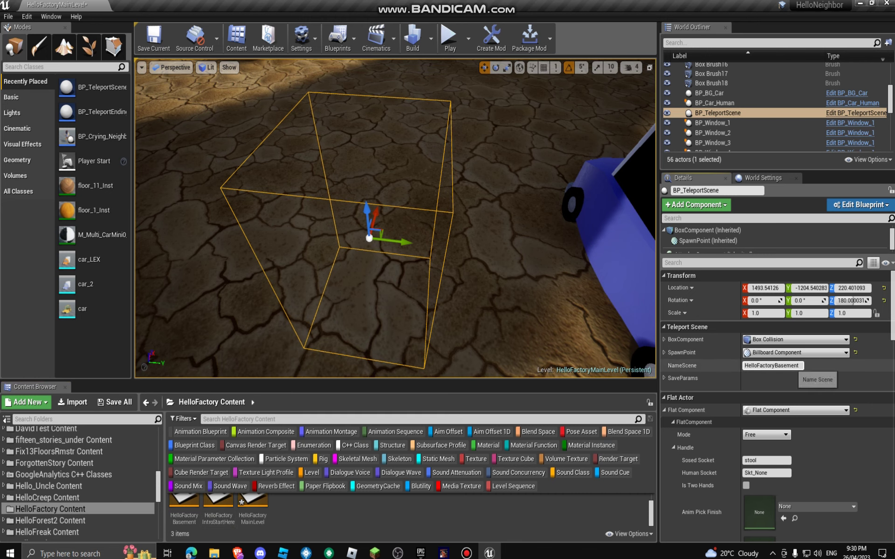
- Select the landscape instead of the box, bring the view near the cars, and Play
drag(365, 336, 379, 291)
click(378, 290)
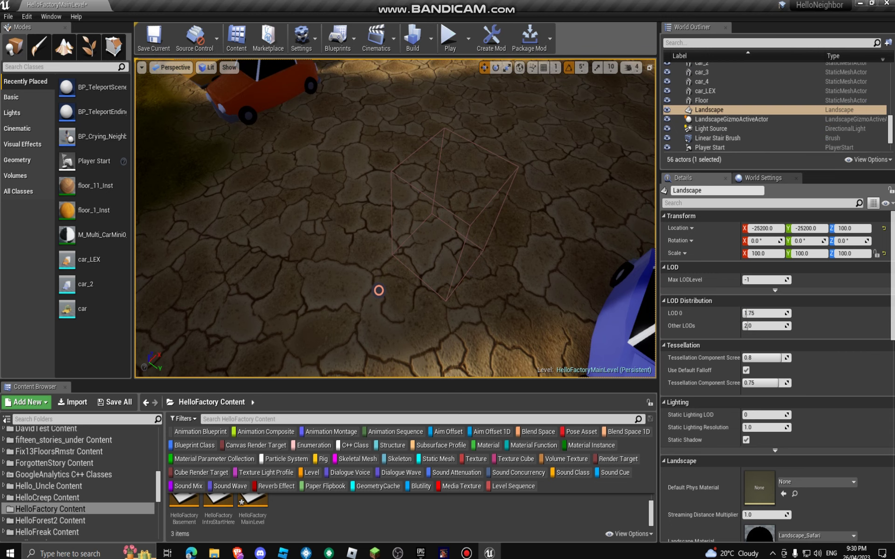
scroll(378, 290, down, 3)
scroll(379, 290, down, 3)
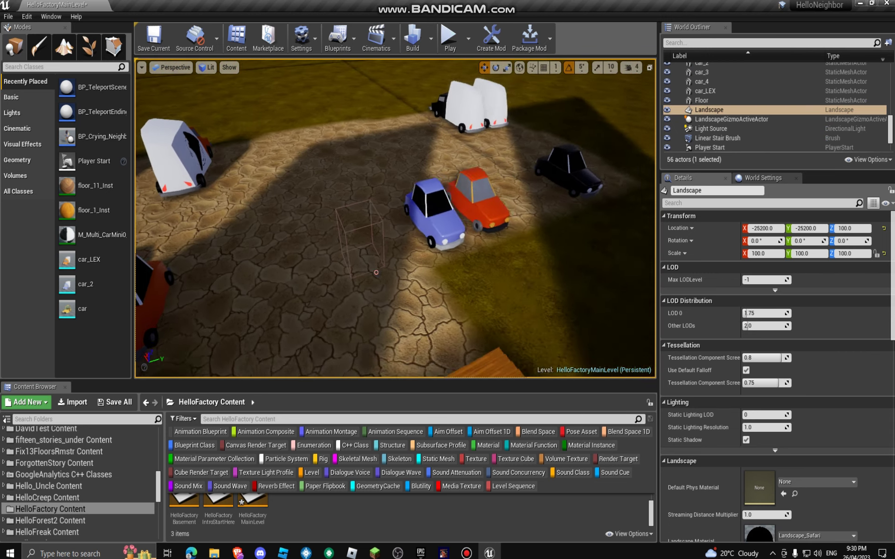
scroll(378, 291, down, 3)
mouse_move(378, 290)
right_down()
mouse_move(391, 265)
mouse_move(373, 237)
right_up()
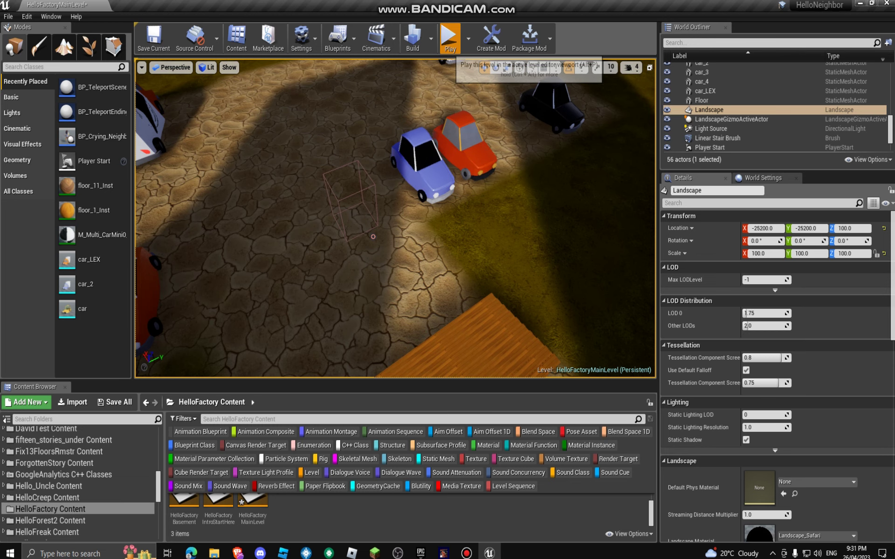
click(449, 38)
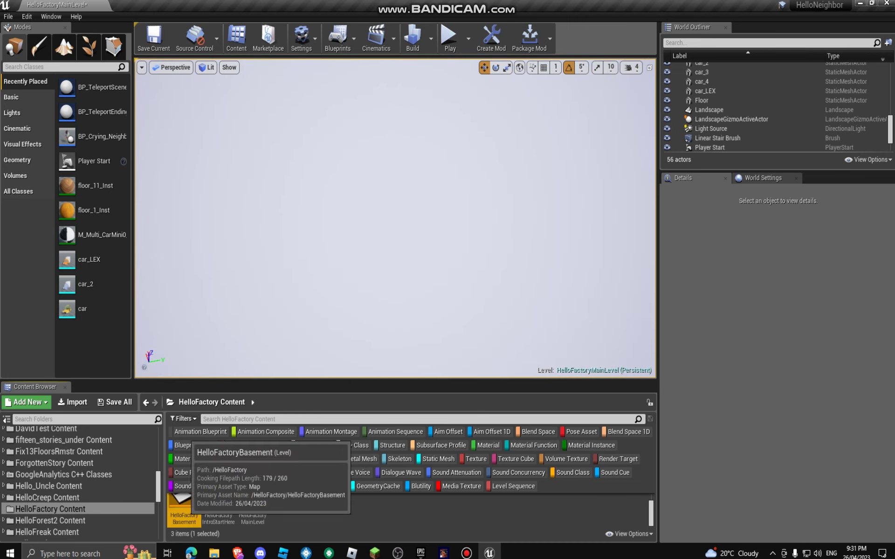
- Open HelloFactoryBasement from the Content Browser, answer the save prompt, and orbit the player start
double_click(184, 509)
click(537, 372)
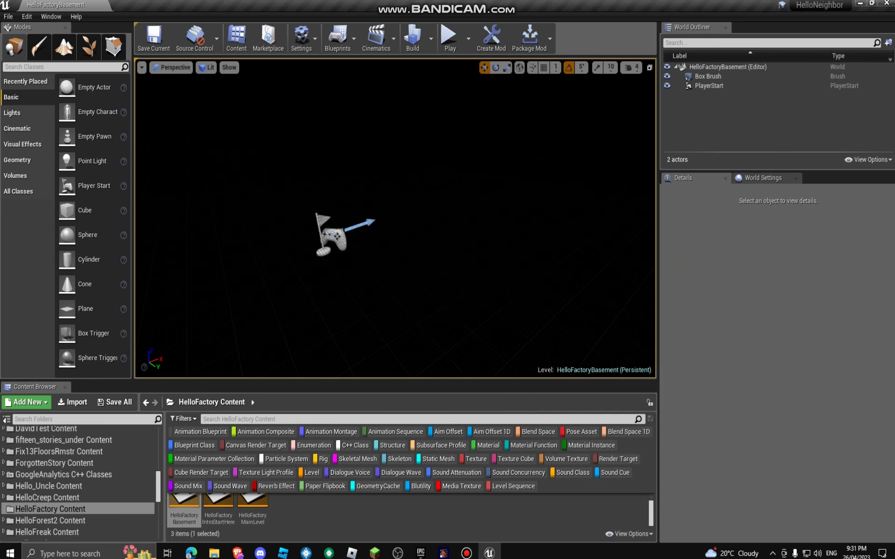
mouse_move(391, 217)
right_down()
mouse_move(434, 217)
mouse_move(392, 217)
right_up()
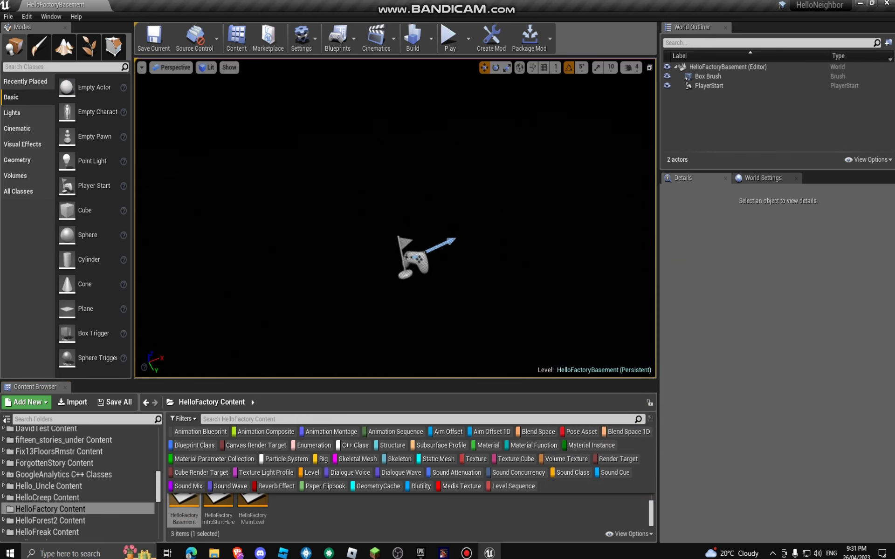
- Select the player start and raise it higher
click(402, 237)
drag(403, 227, 408, 168)
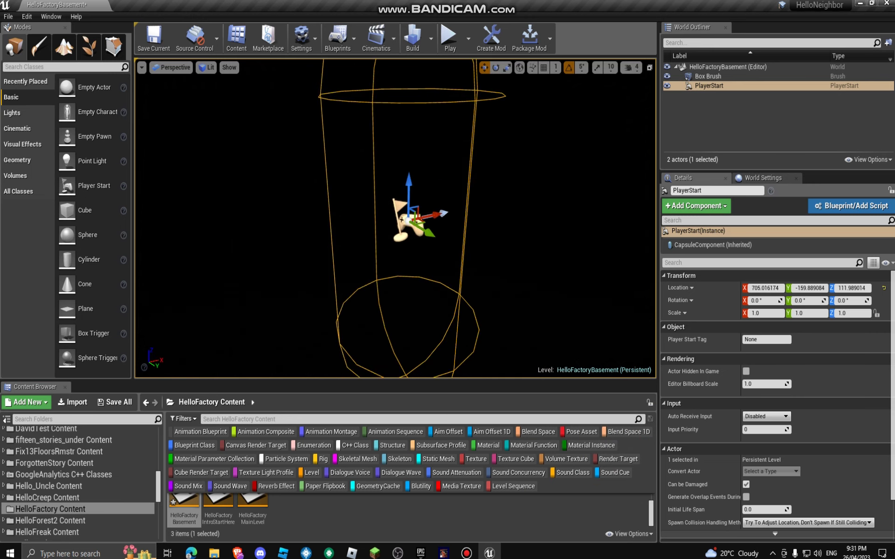
drag(407, 301, 348, 64)
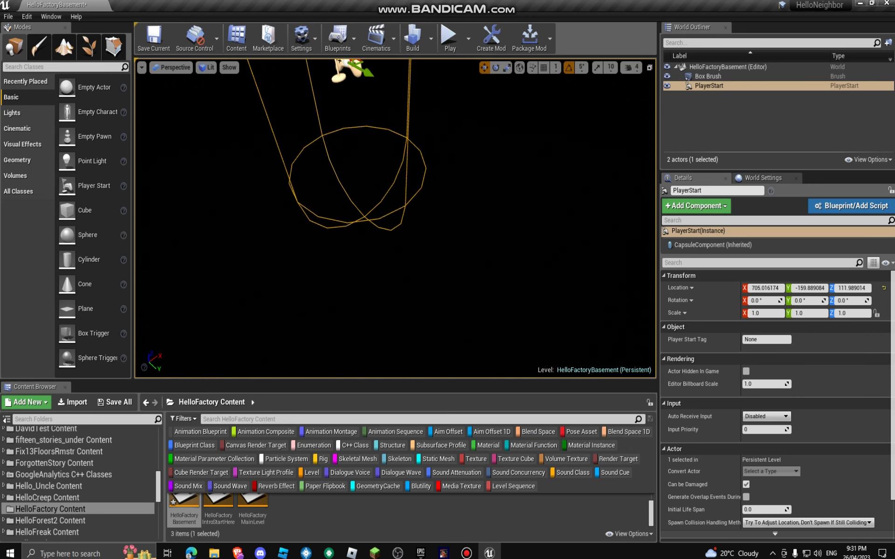
- Add a Geometry box brush to the level and lift the player start above it
click(17, 161)
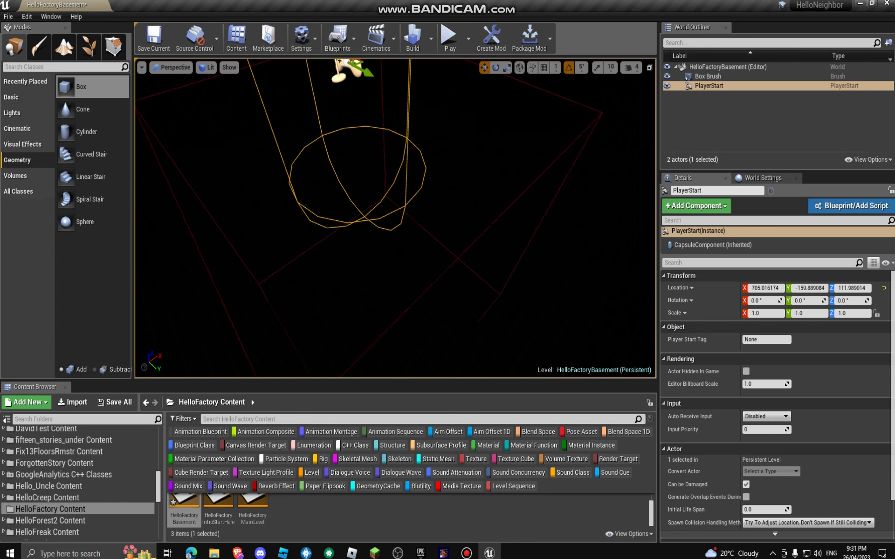
drag(81, 87, 310, 203)
key(f)
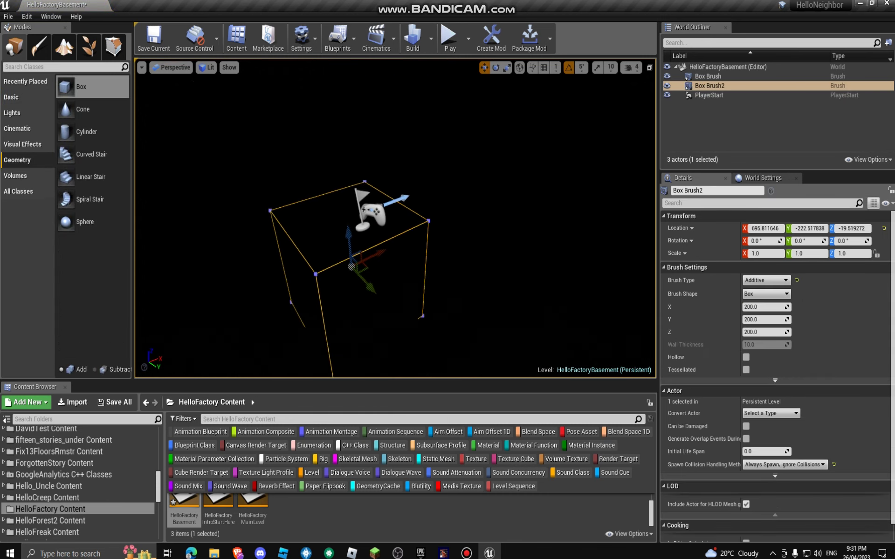
click(363, 209)
drag(363, 175, 390, 77)
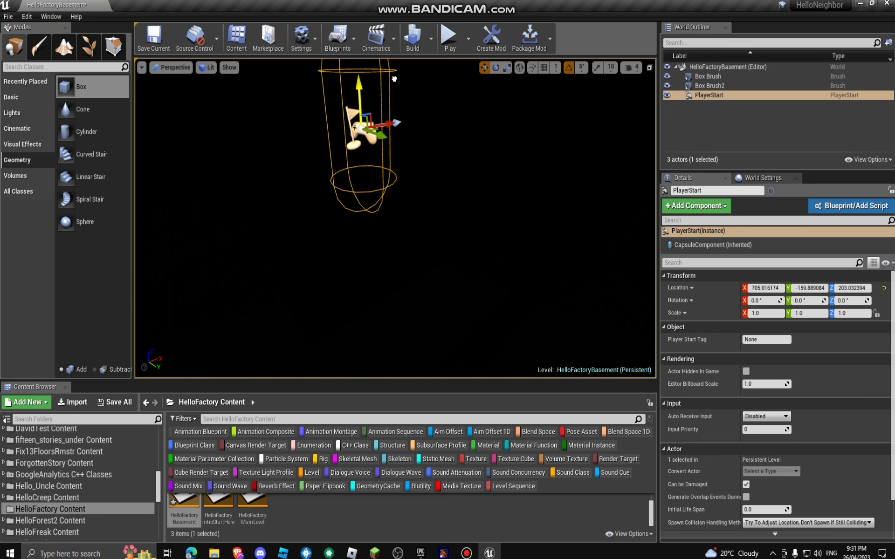
- Shift Box Brush2 along the Y axis, then reselect and frame it
double_click(709, 86)
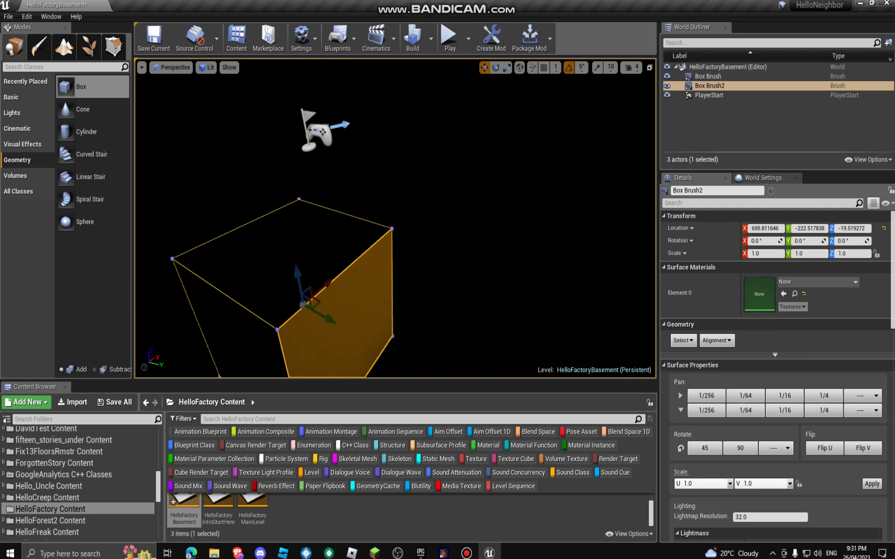
drag(395, 316, 429, 309)
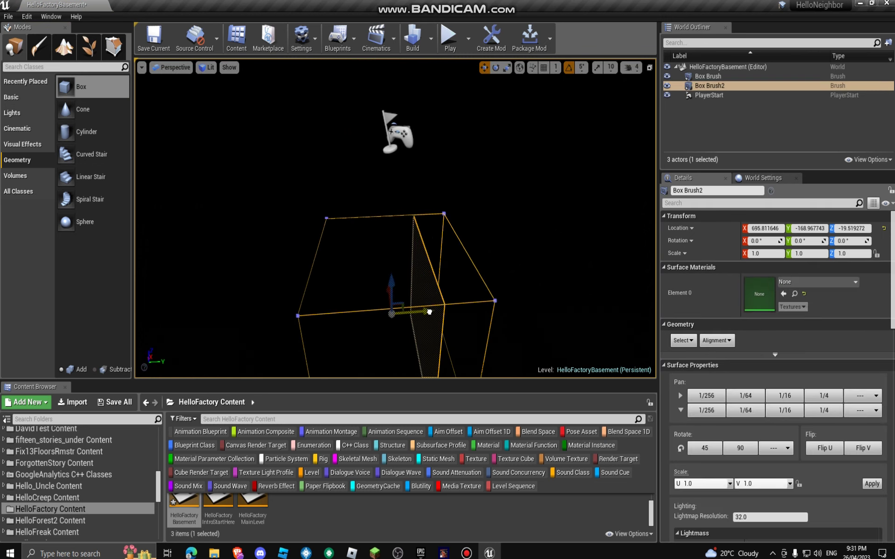
right_drag(429, 310, 429, 309)
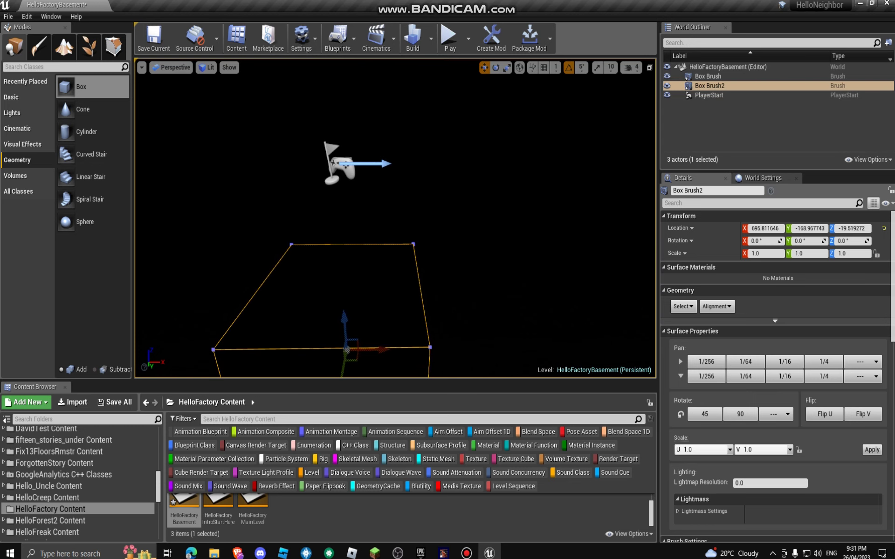
key(Escape)
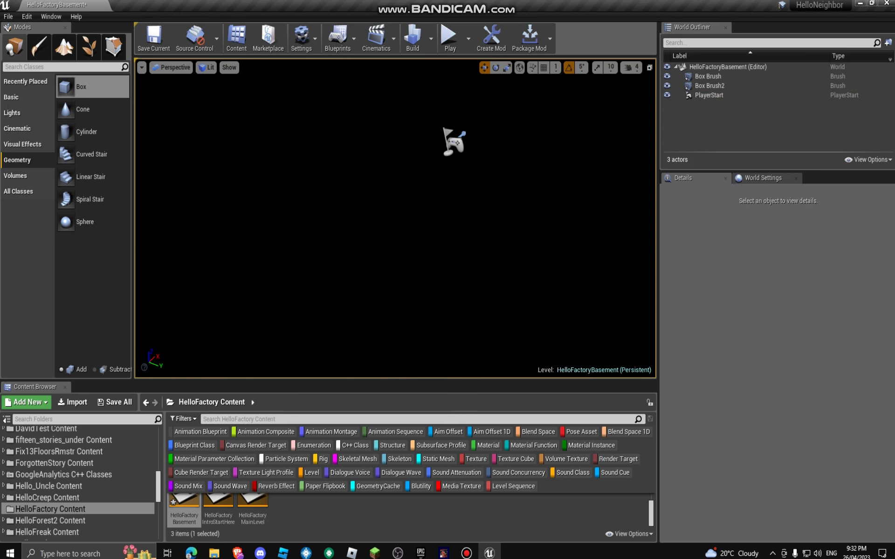
double_click(710, 85)
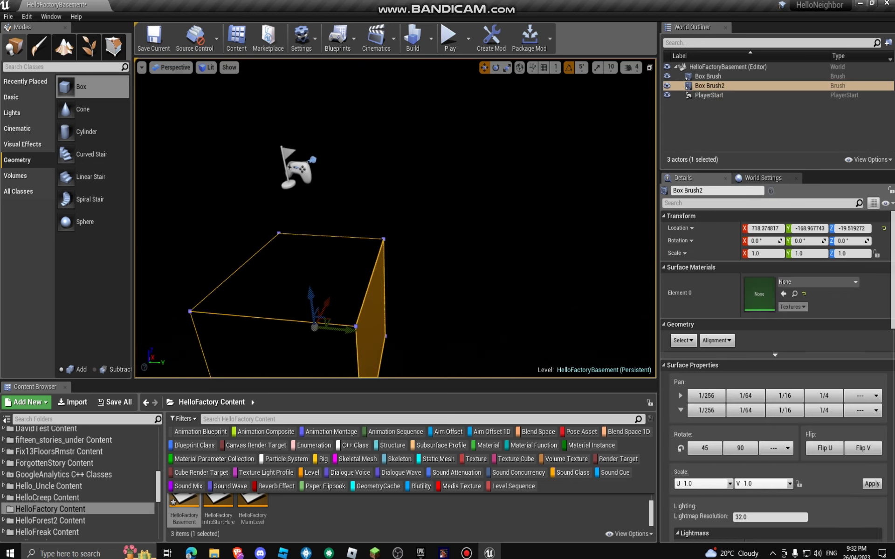
text(direct)
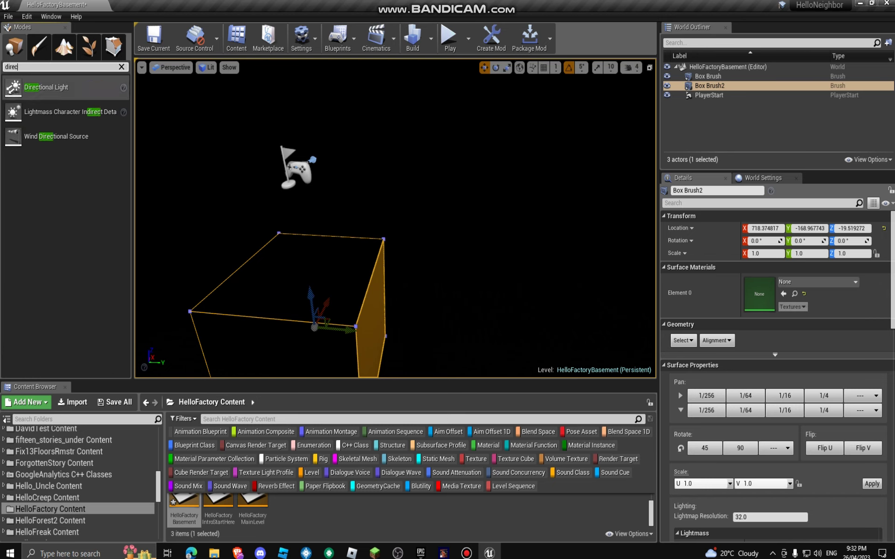
- Place a Directional Light above the box and look down on the scene
mouse_move(46, 87)
mouse_down()
mouse_move(258, 208)
mouse_move(314, 226)
mouse_up()
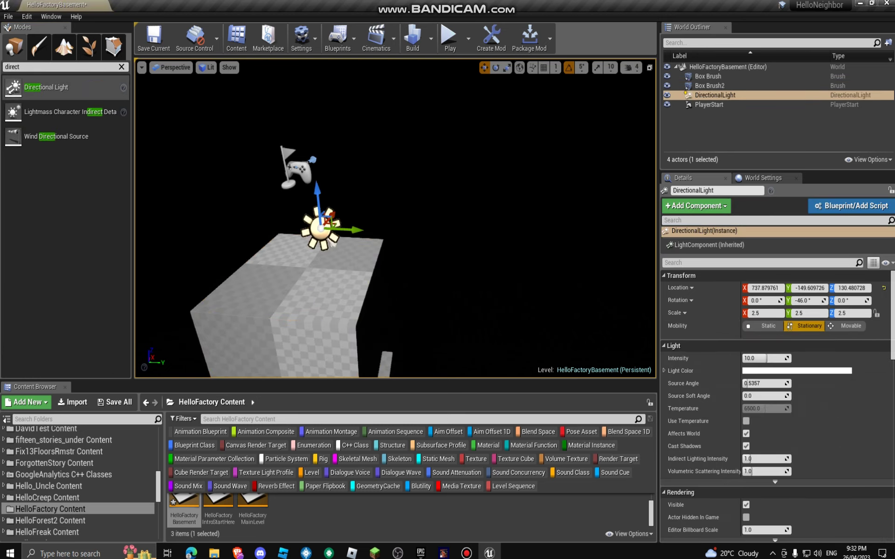
drag(420, 210, 454, 175)
drag(419, 210, 391, 175)
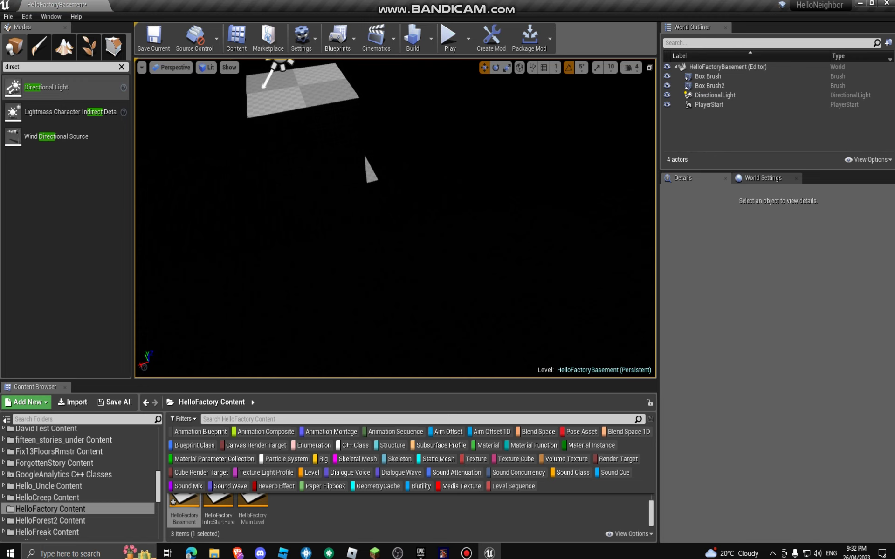
- Delete the original Box Brush, save the basement map, and select HelloFactoryMainLevel
click(332, 213)
key(Delete)
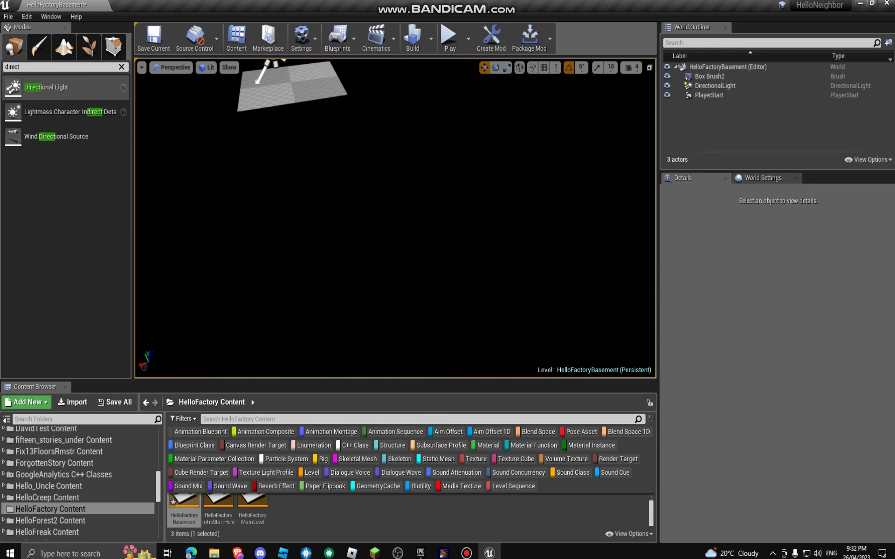
drag(395, 217, 419, 196)
click(154, 37)
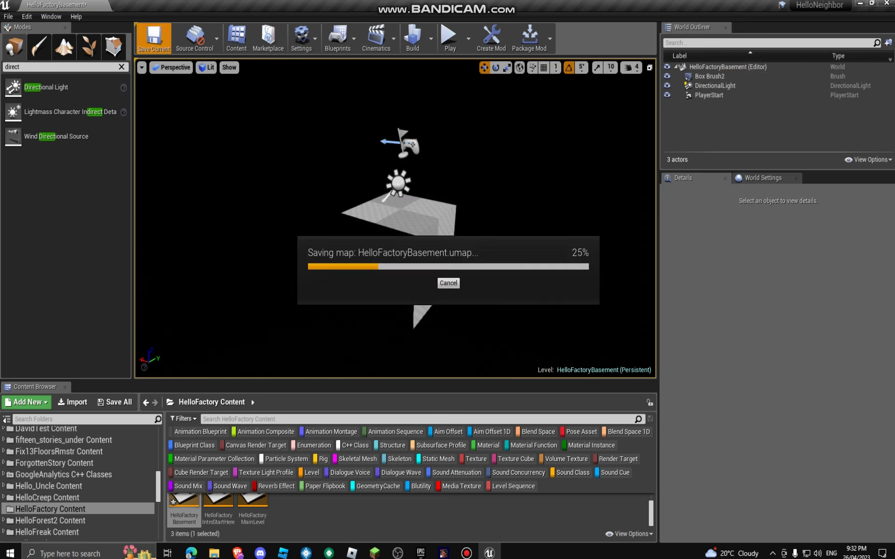
click(253, 505)
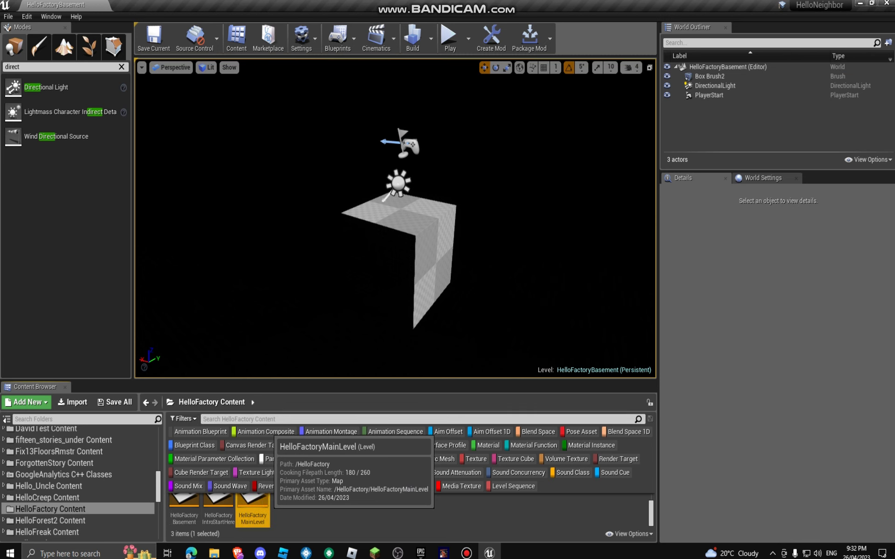
- Open HelloFactoryMainLevel and dismiss the File > New Level templates
double_click(252, 505)
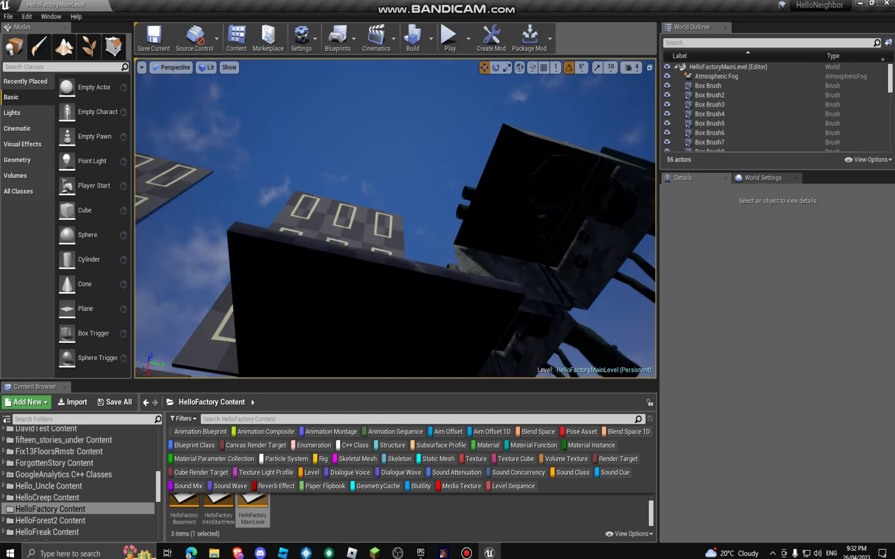
mouse_move(395, 219)
right_down()
mouse_move(395, 231)
mouse_move(395, 210)
right_up()
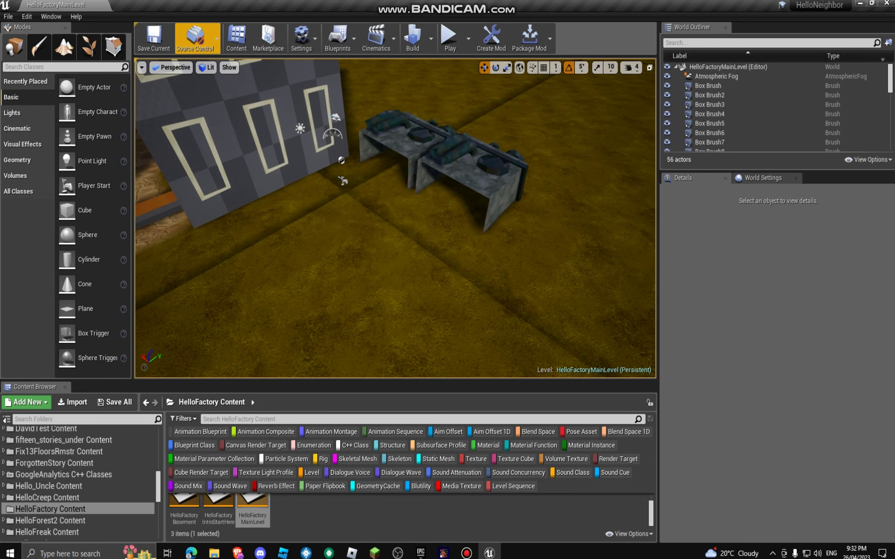
click(9, 17)
click(31, 37)
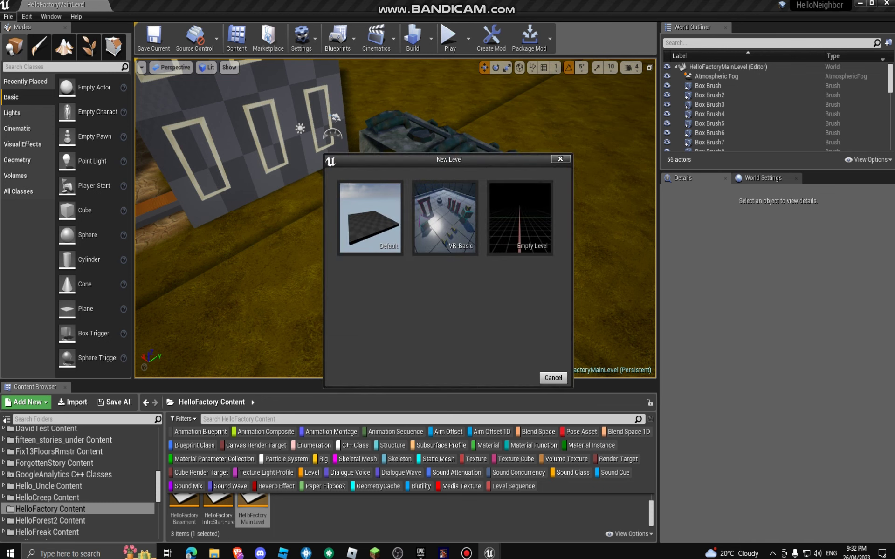
click(559, 159)
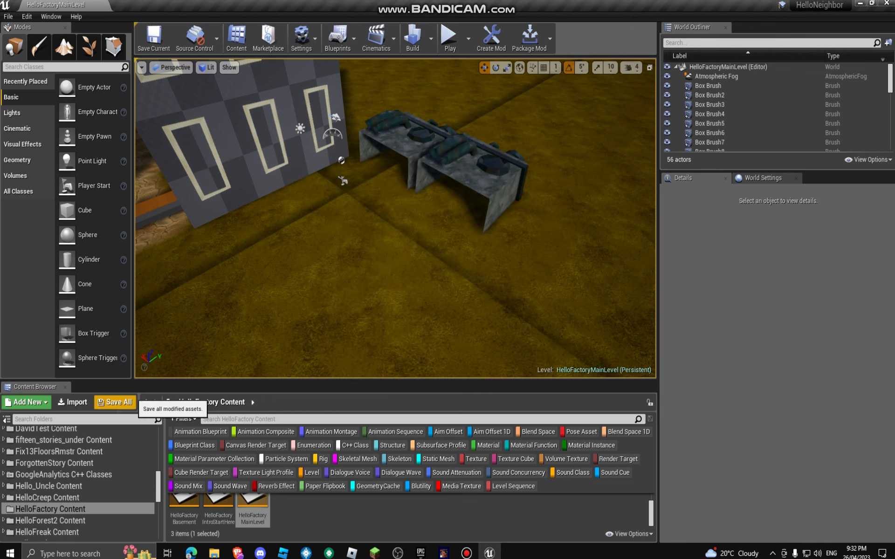
- Save all modified assets, toggle the filter and folder pickers, and bring up Bandicam
click(115, 402)
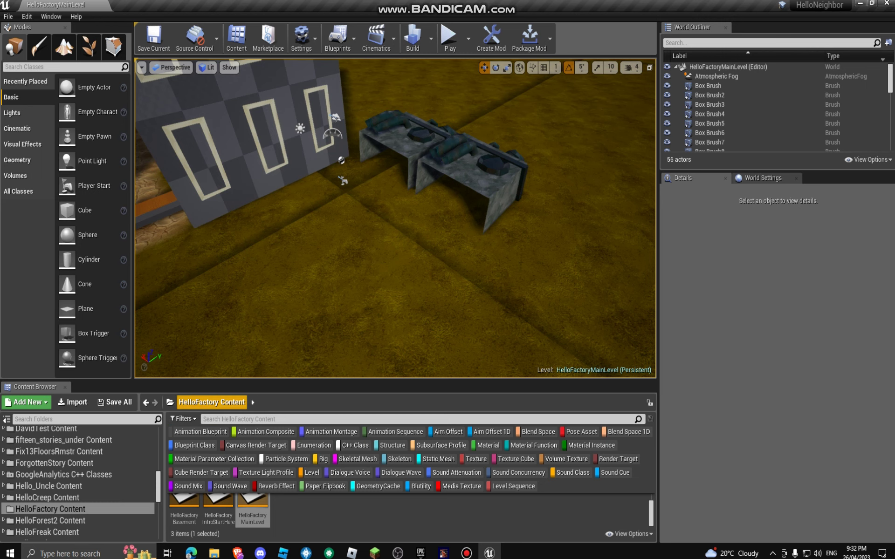
click(184, 419)
click(184, 419)
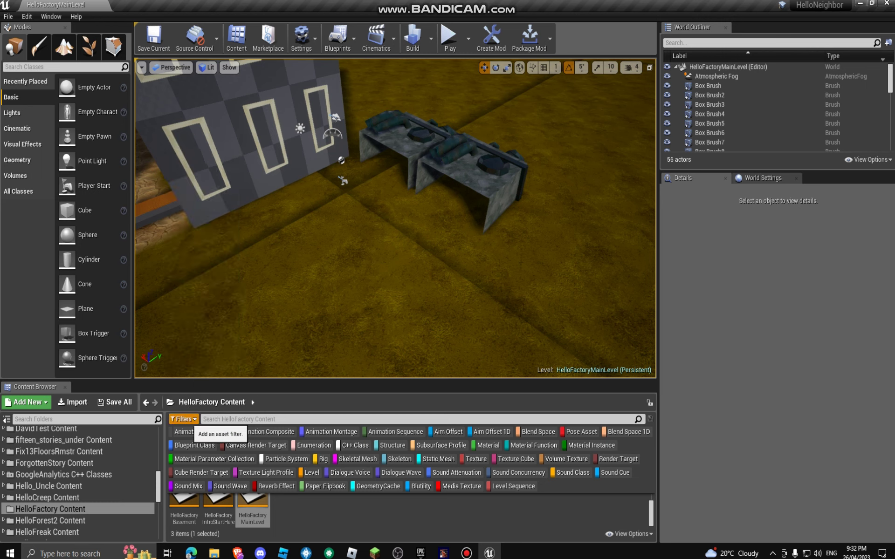
click(170, 402)
scroll(230, 280, down, 3)
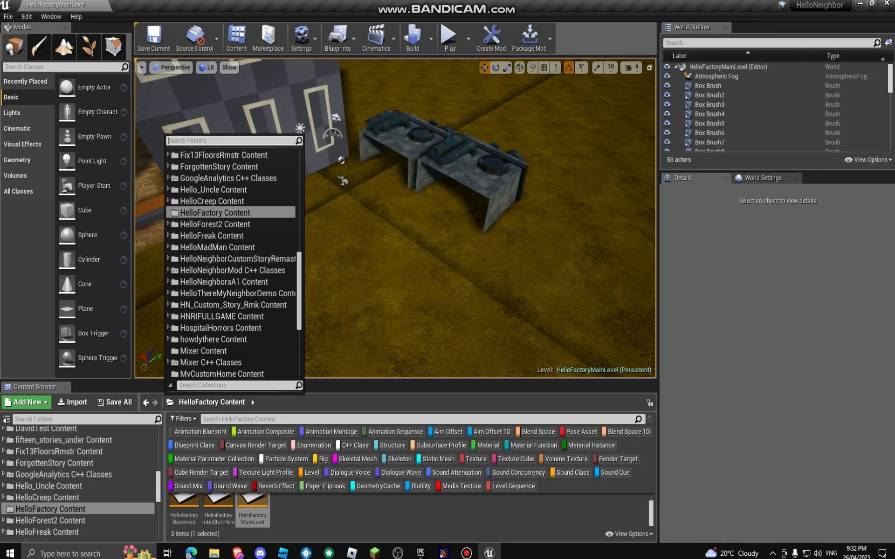
click(210, 402)
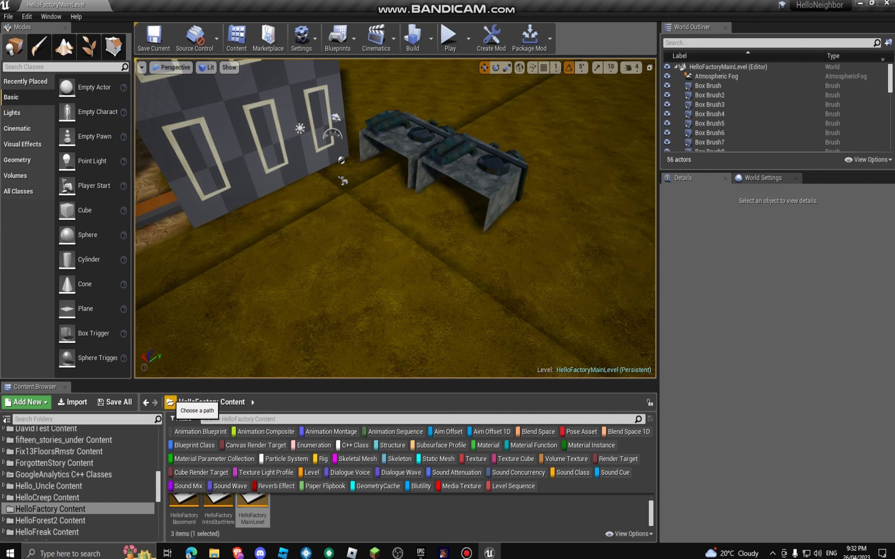
click(467, 553)
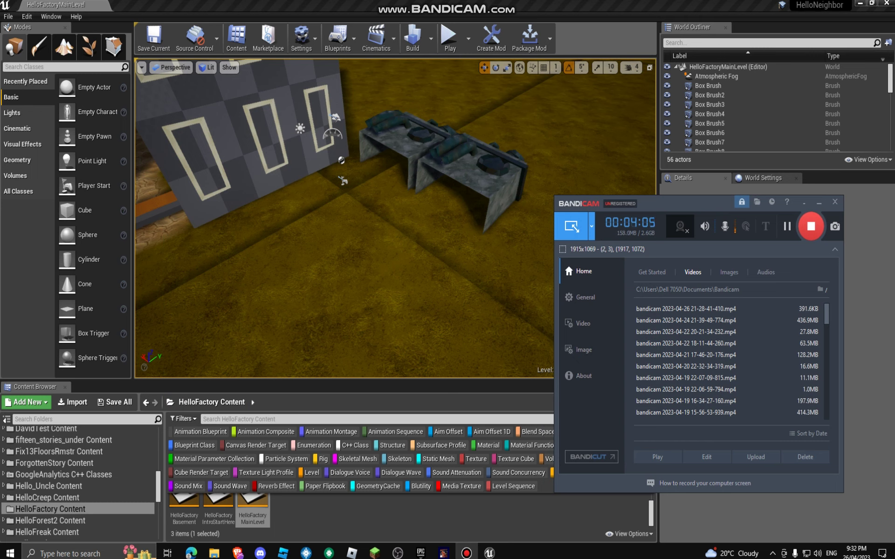